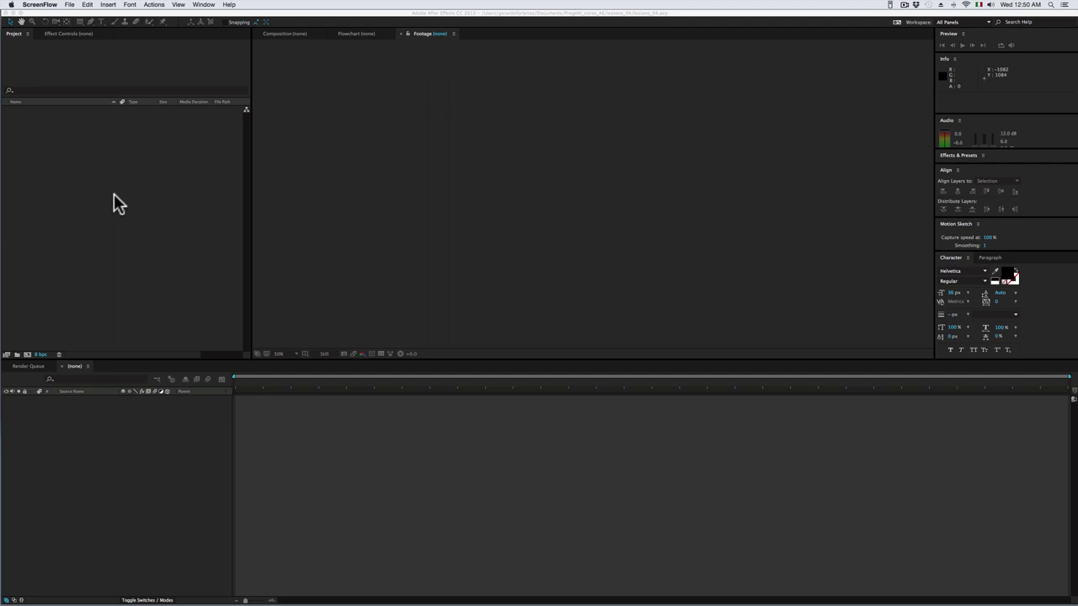
Import telefono.mov from the lezione_04 > footage folder into the empty project
double_click(106, 240)
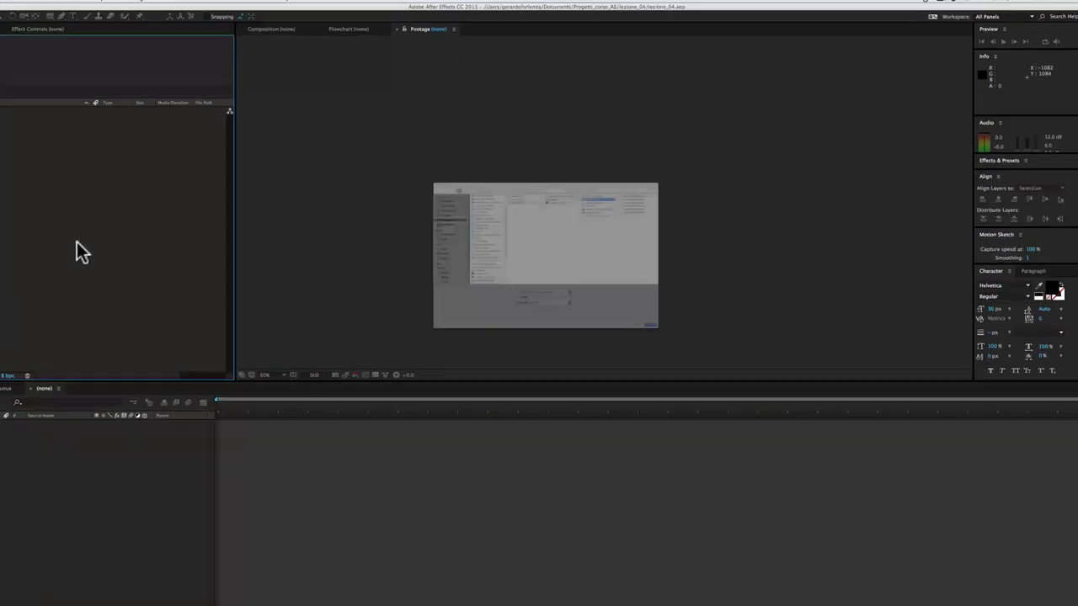
drag(482, 80, 293, 83)
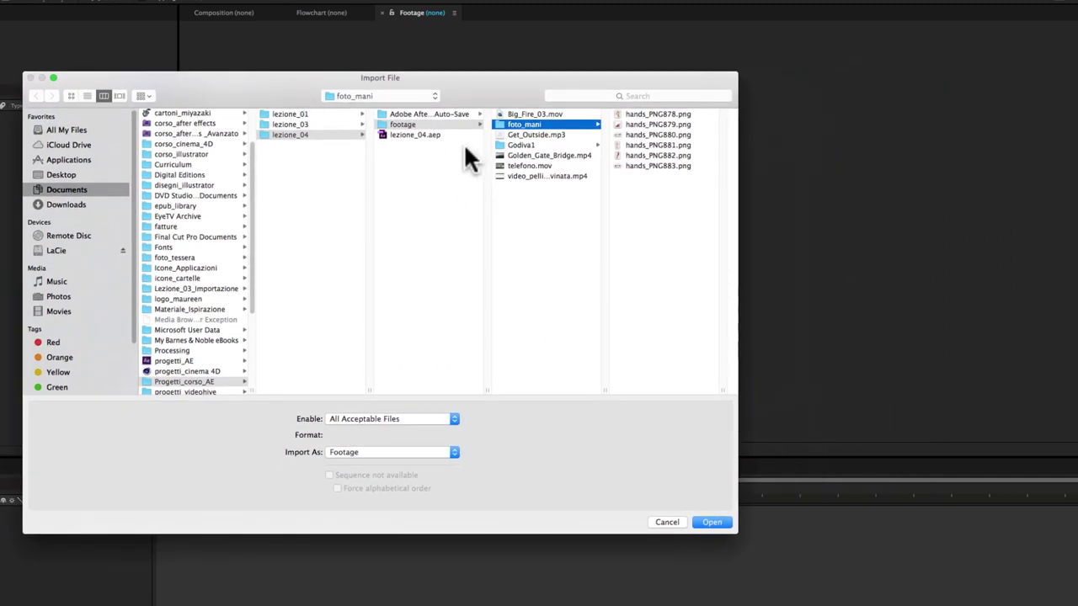
click(300, 135)
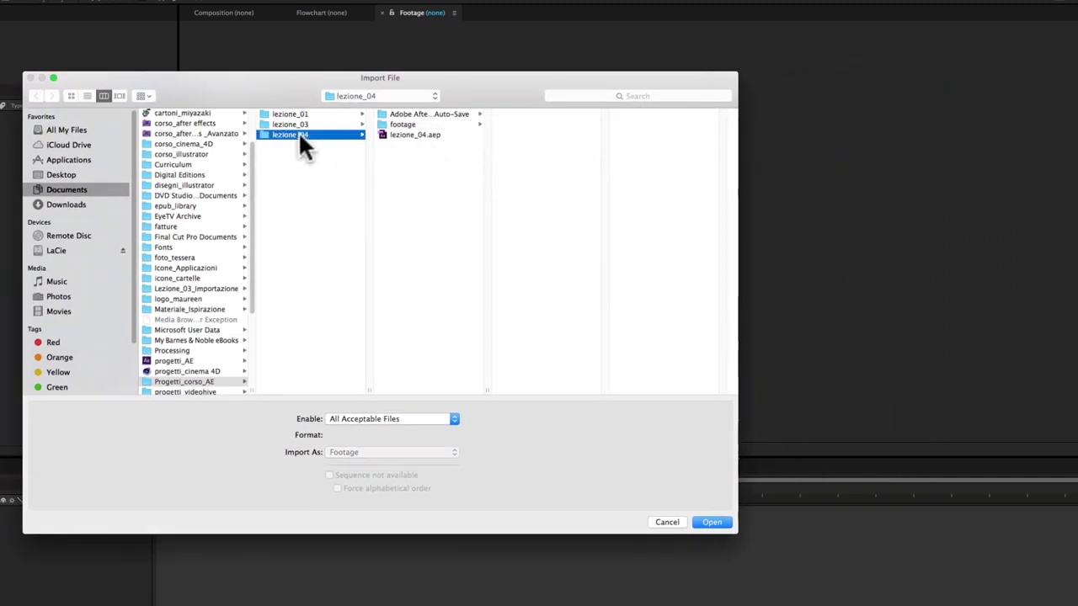
click(402, 125)
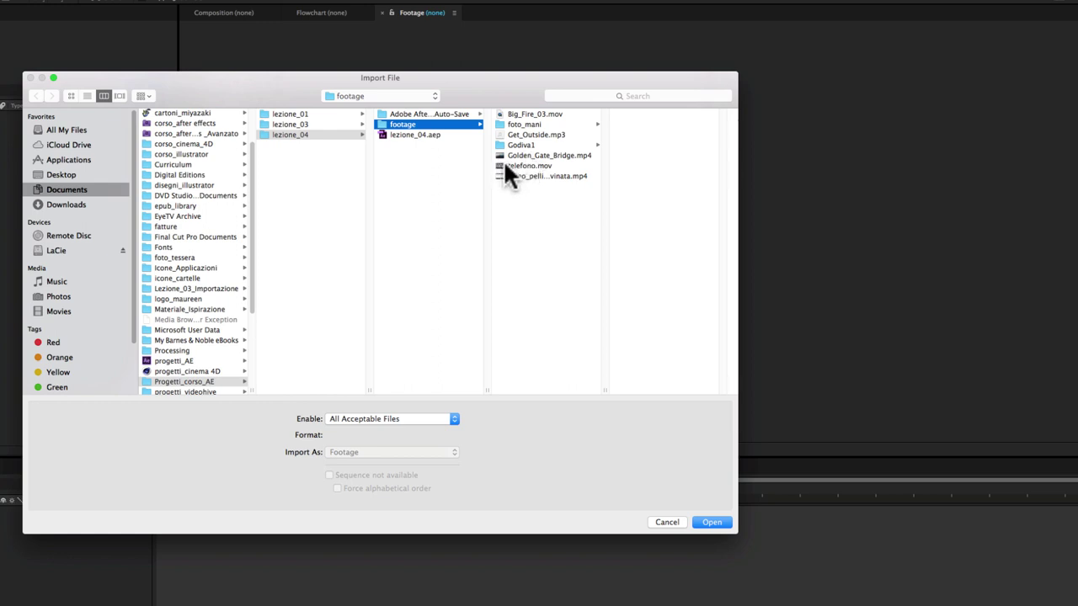
click(505, 166)
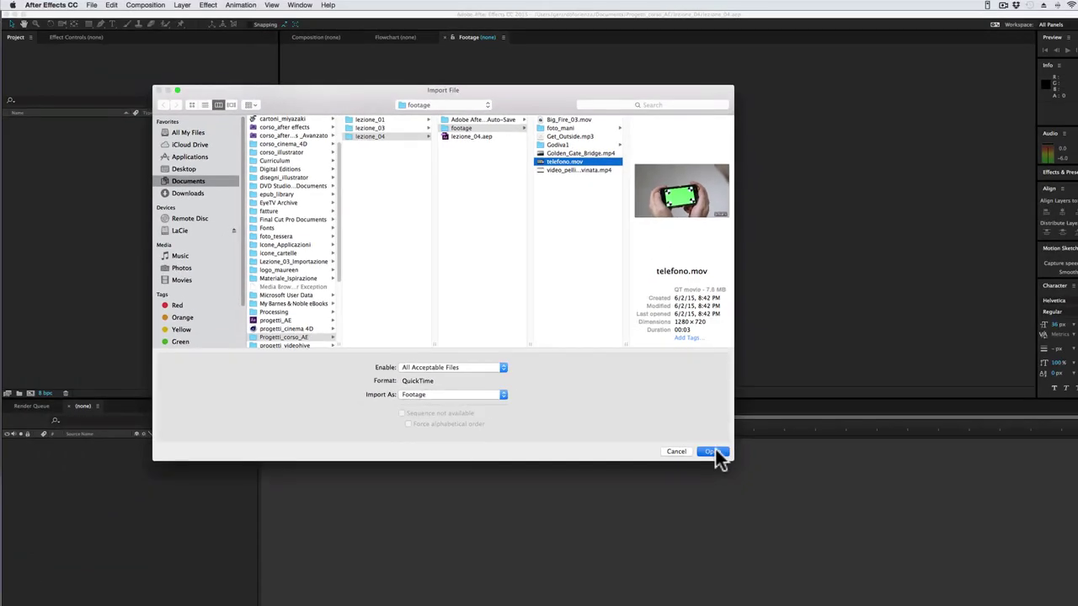
click(712, 452)
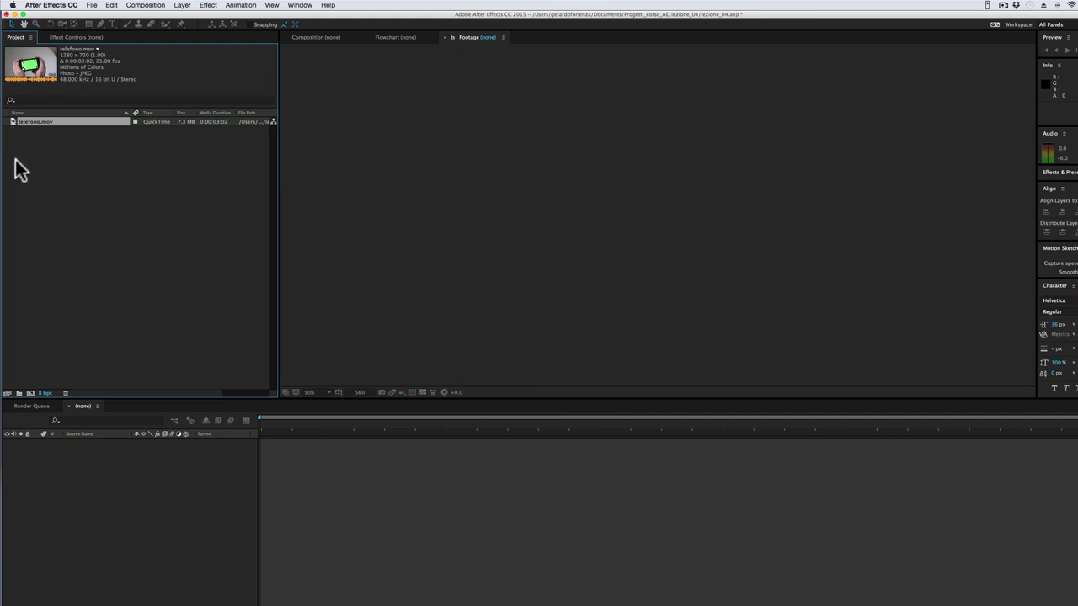
Import Golden_Gate_Bridge.mp4 from the footage folder as the project's second clip
double_click(82, 176)
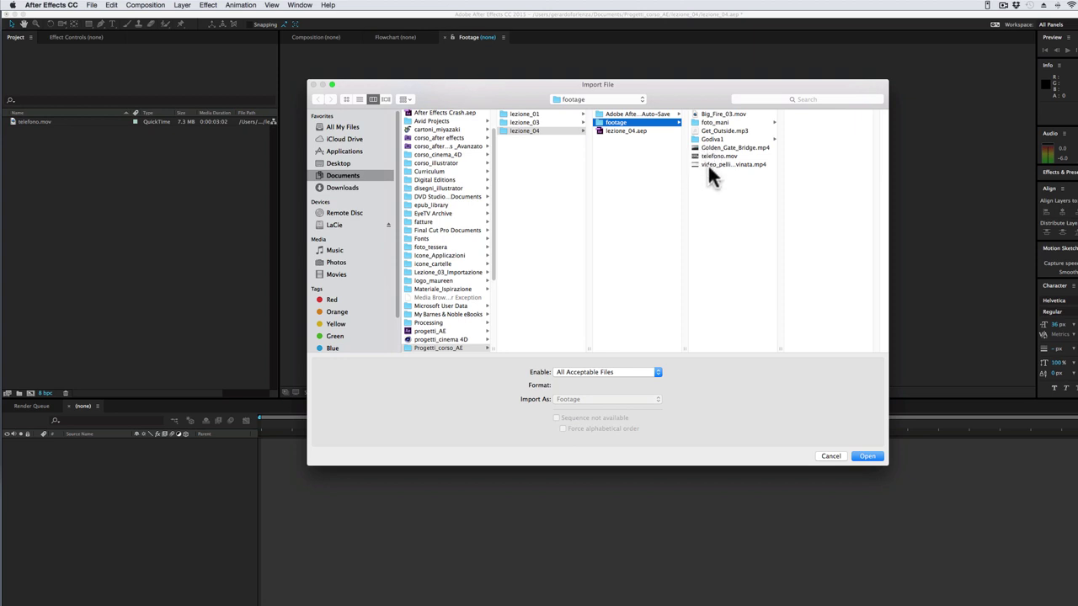
click(709, 155)
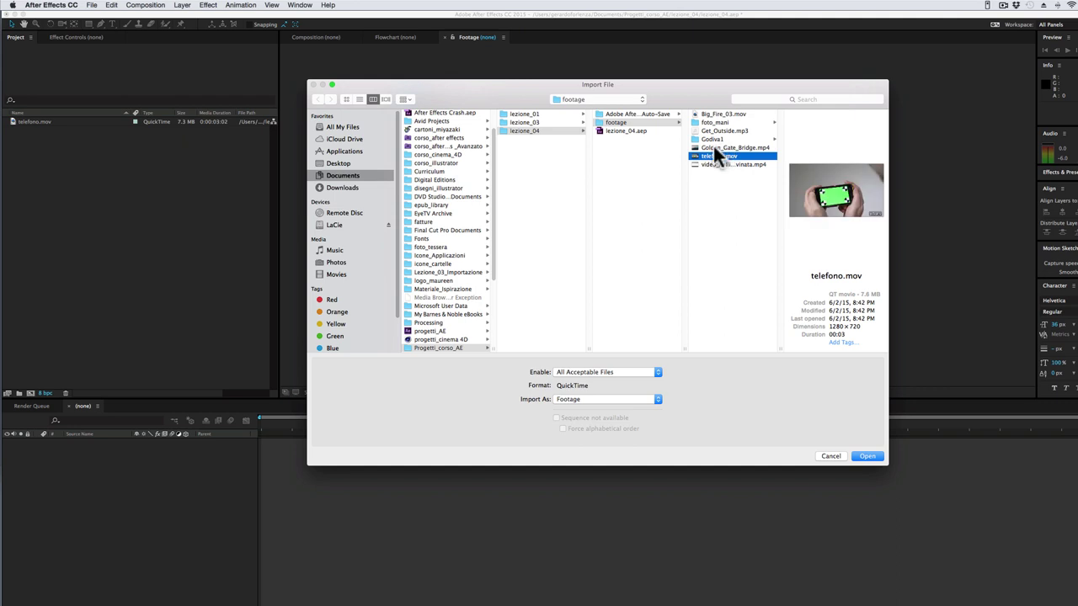
click(713, 146)
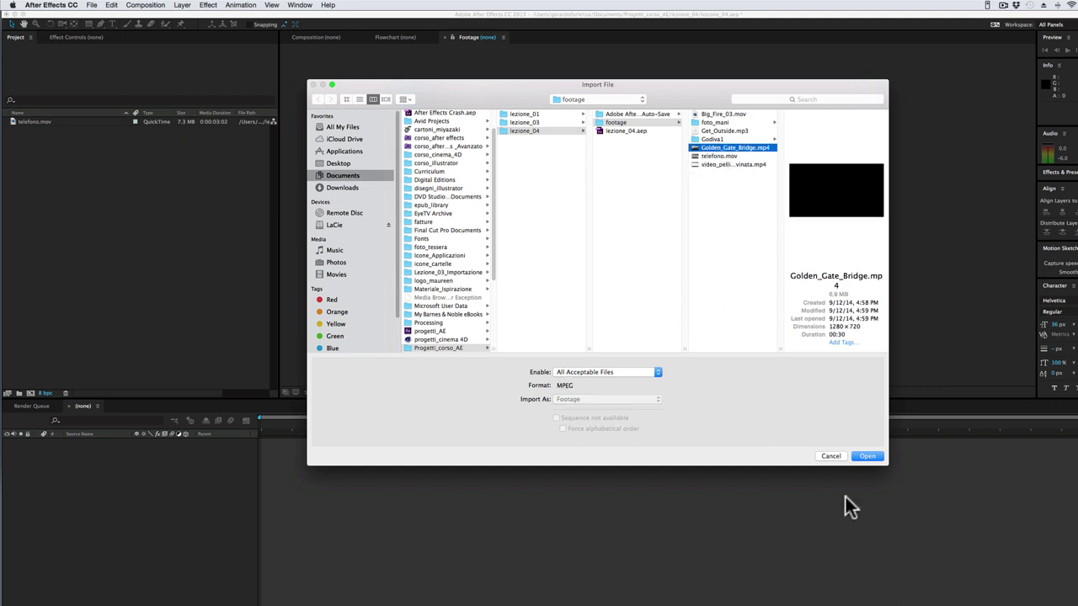
click(864, 457)
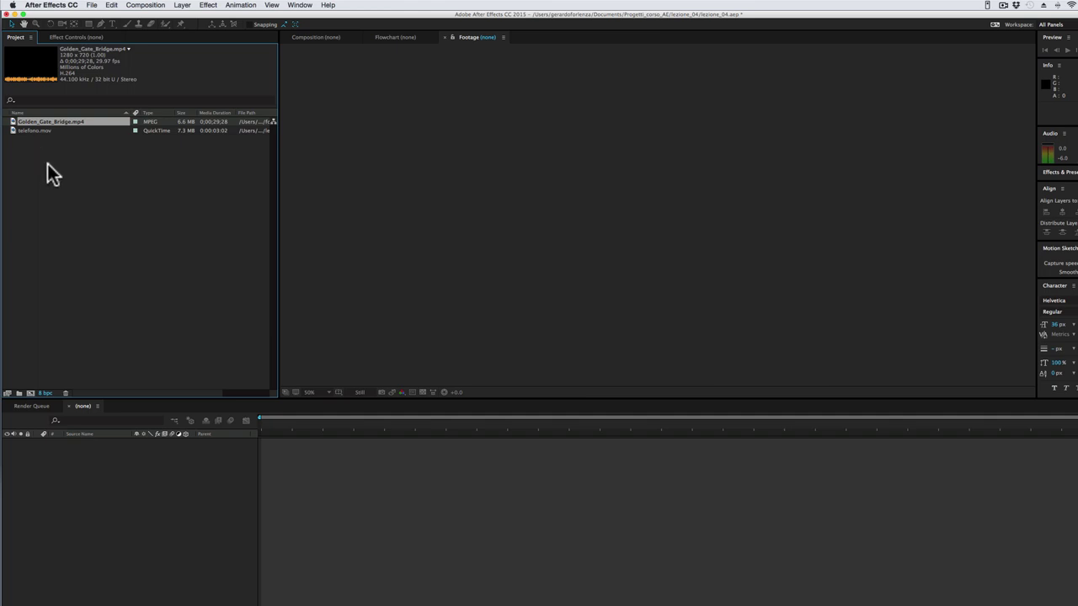
Import Big_Fire_03.mov from the footage folder as the third footage item
double_click(67, 180)
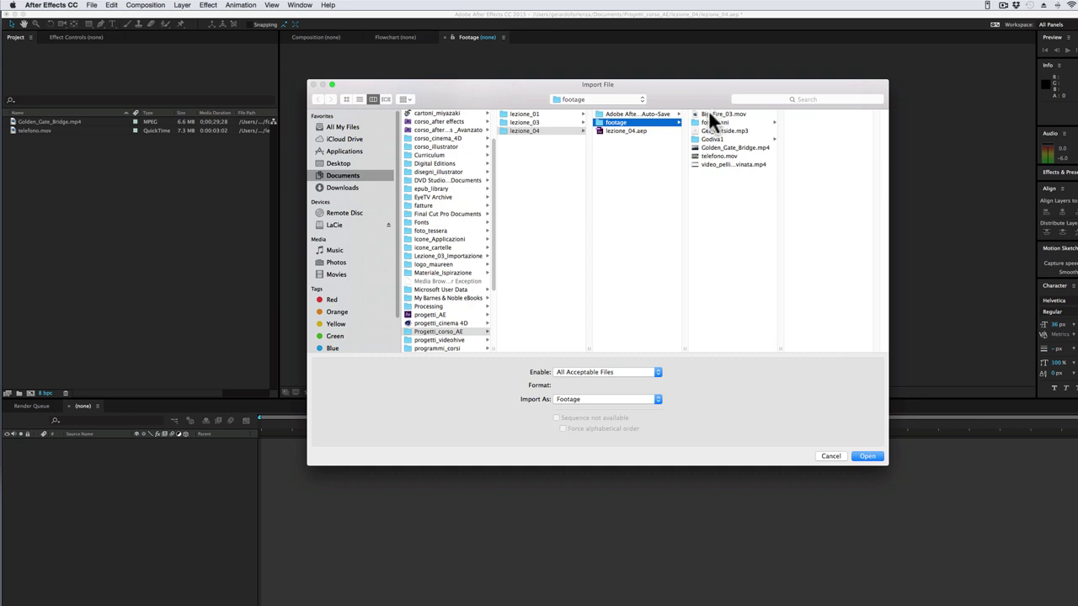
click(705, 110)
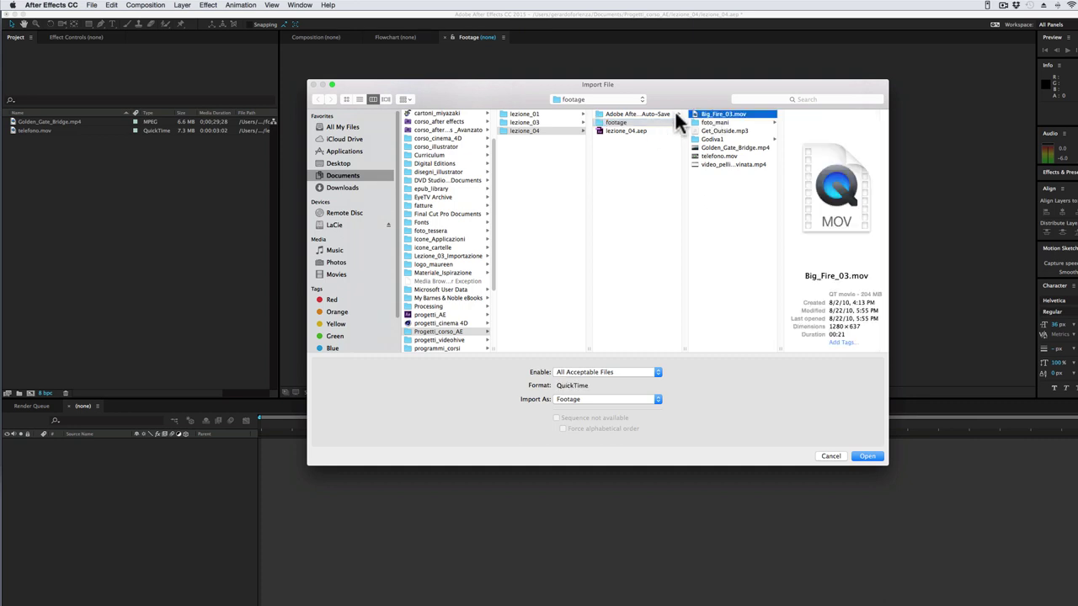
click(868, 459)
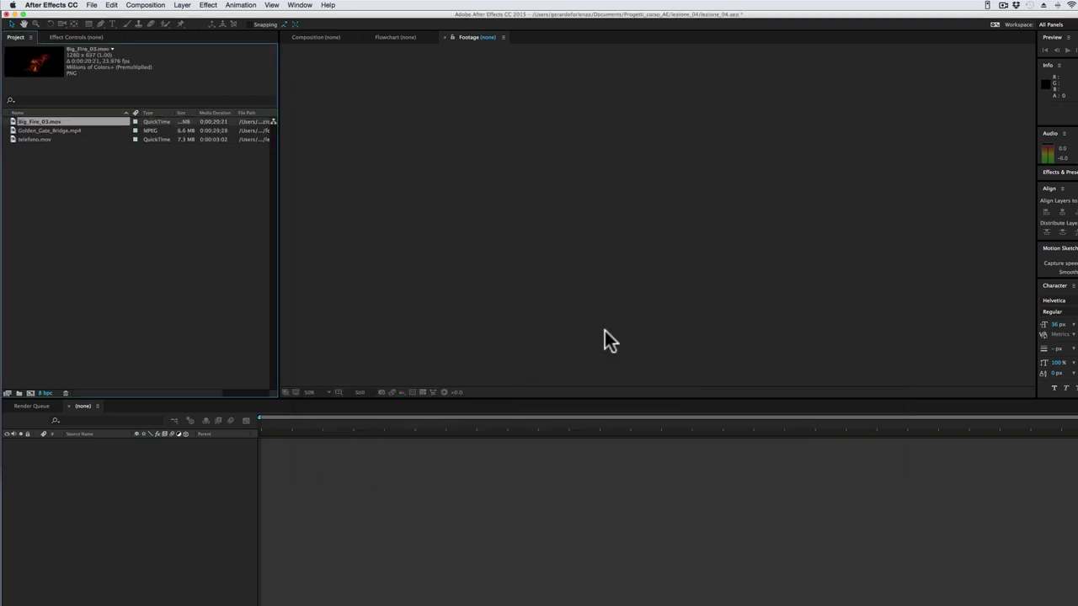
Open Big_Fire_03.mov in the Footage viewer and scrub it to about 9 s, then back to 2 s
double_click(12, 122)
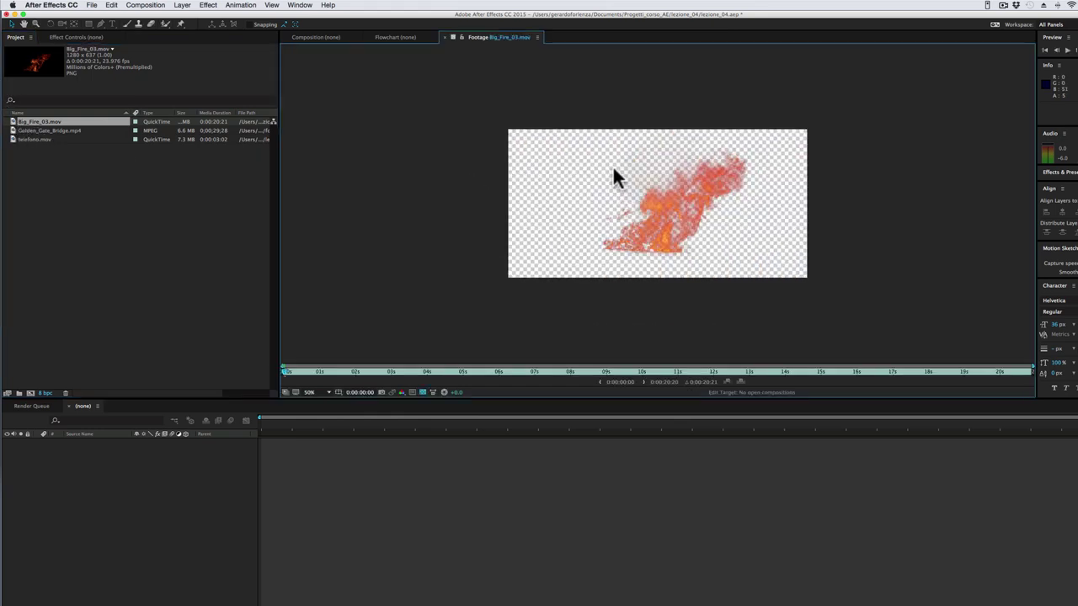
drag(287, 373, 503, 379)
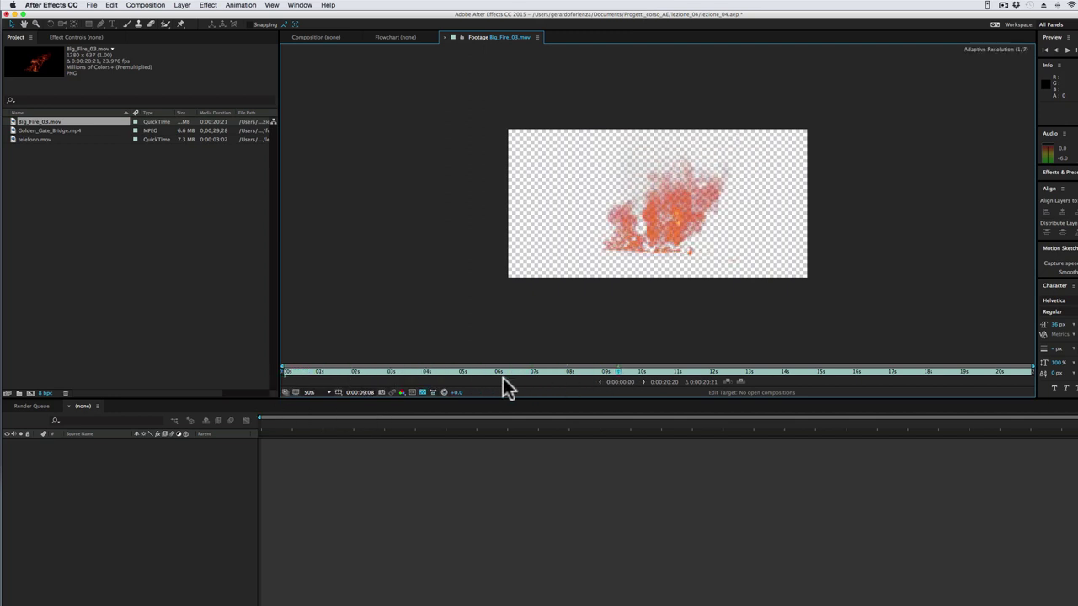
click(344, 371)
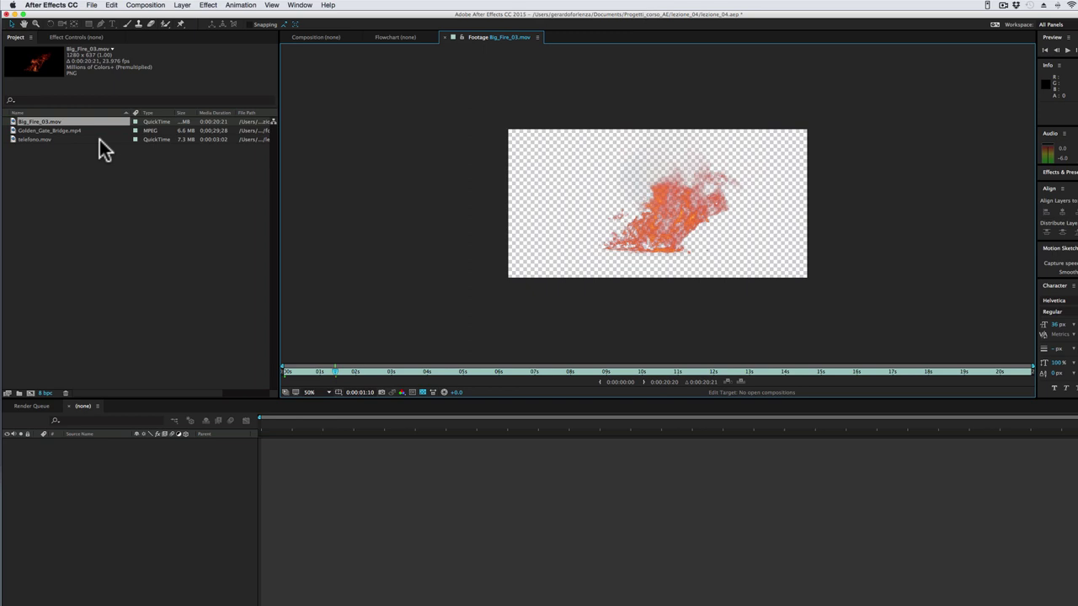
Import the Godiva1 frames as one sequence, hcw_godiva_close.[0001-0349].png, starting from the first frame
double_click(58, 165)
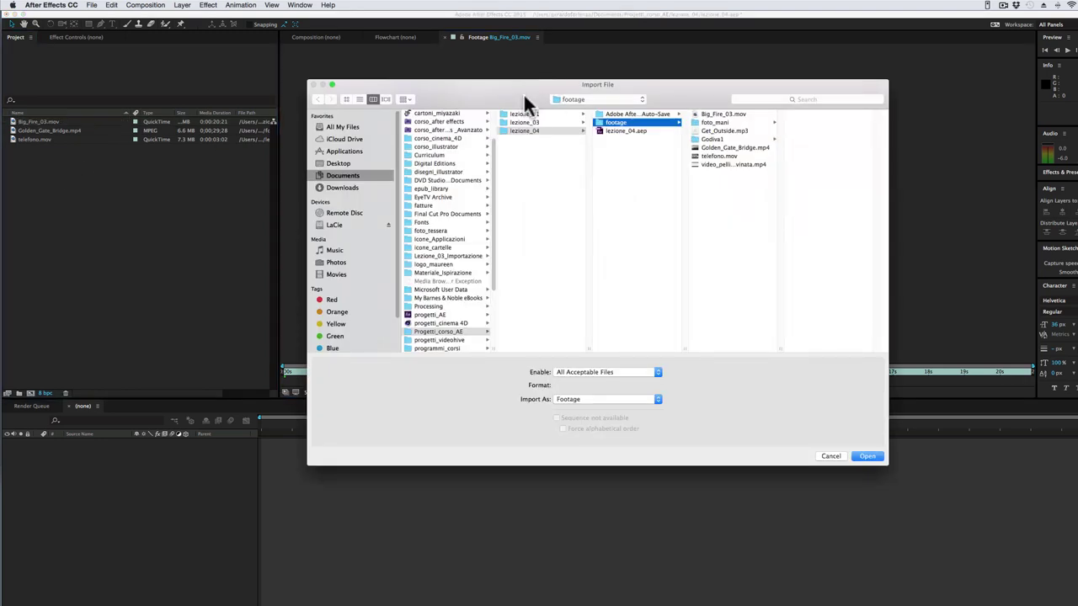
drag(523, 97, 371, 79)
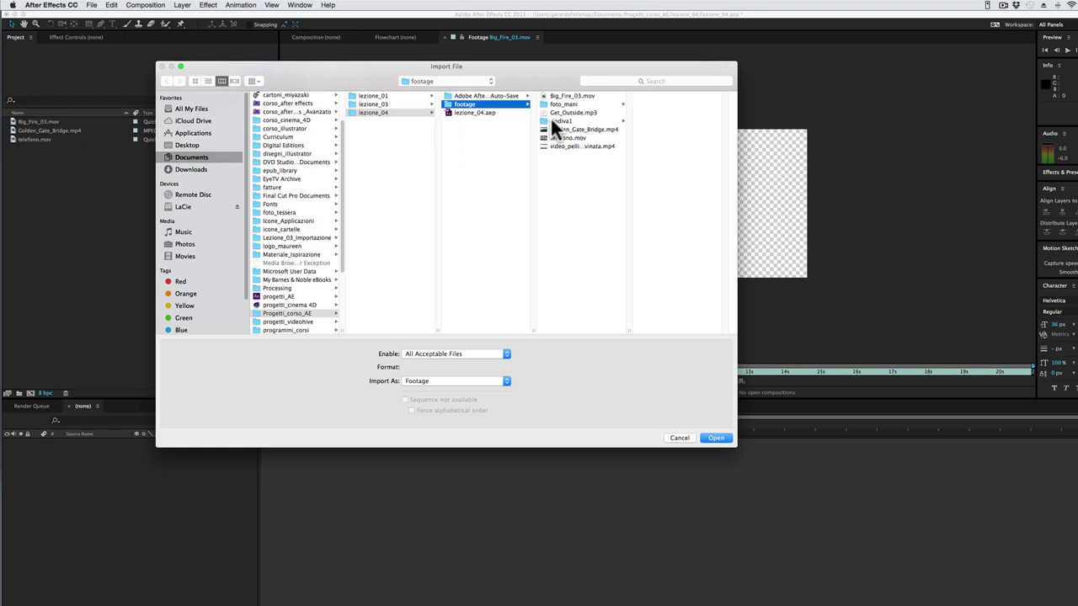
drag(556, 74, 477, 82)
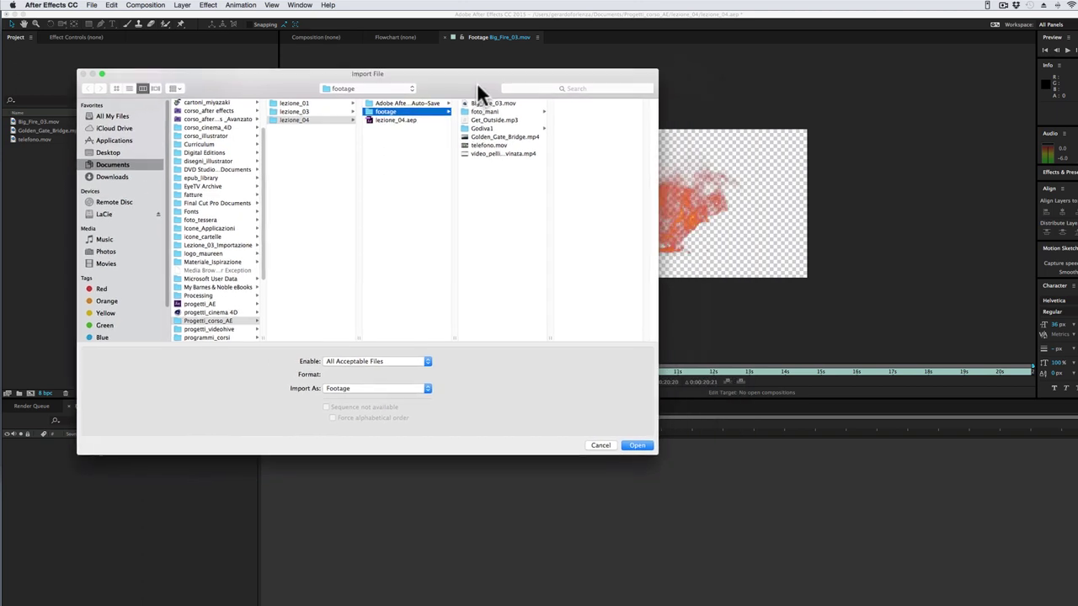
click(473, 129)
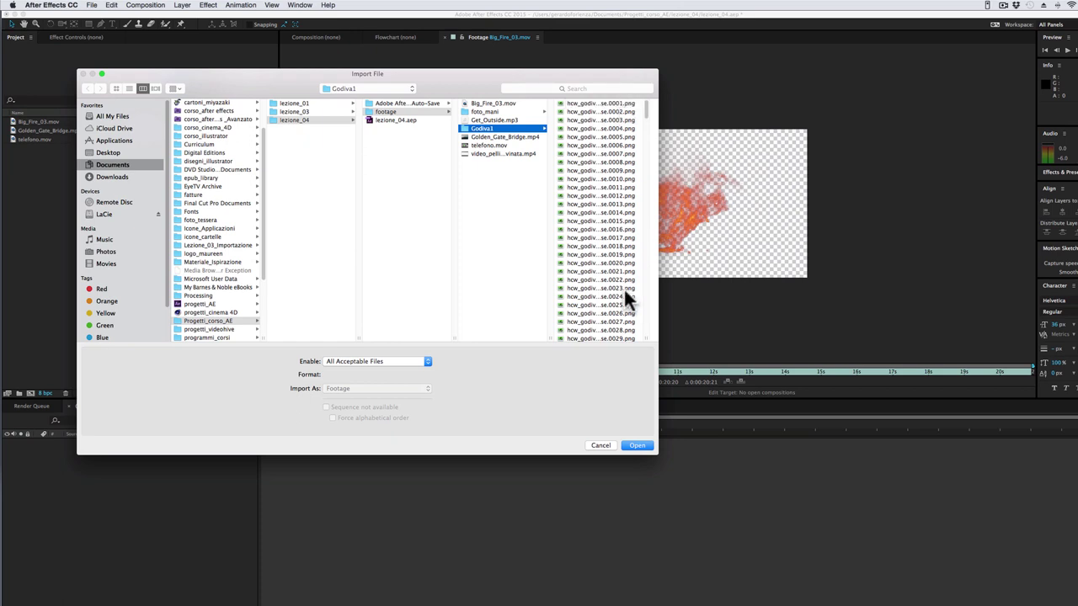
click(574, 99)
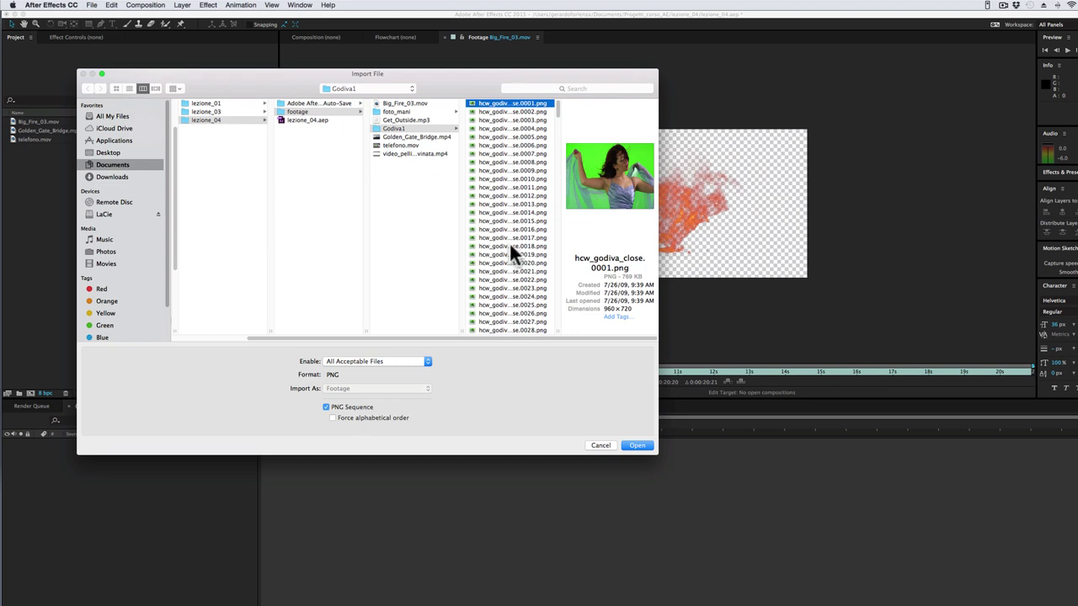
click(638, 445)
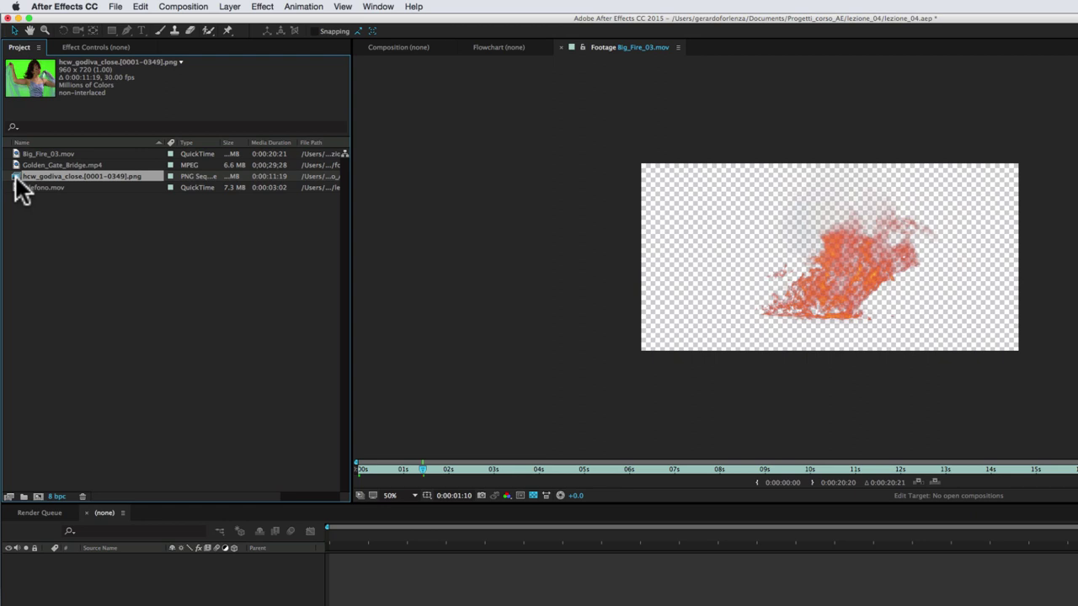
Open the hcw_godiva_close sequence in the Footage viewer and scrub through the dancer
double_click(30, 177)
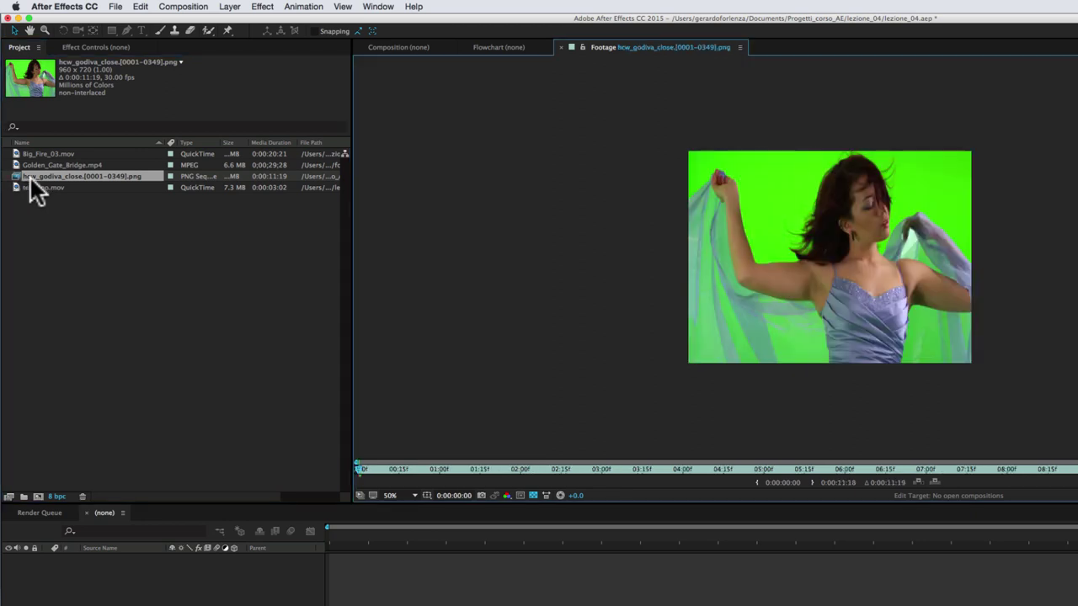
mouse_move(359, 468)
mouse_down()
mouse_move(902, 488)
mouse_move(353, 475)
mouse_up()
Import hcw_godiva_close.0001.png as a single still with PNG Sequence off, and view it
double_click(150, 314)
drag(643, 108, 437, 115)
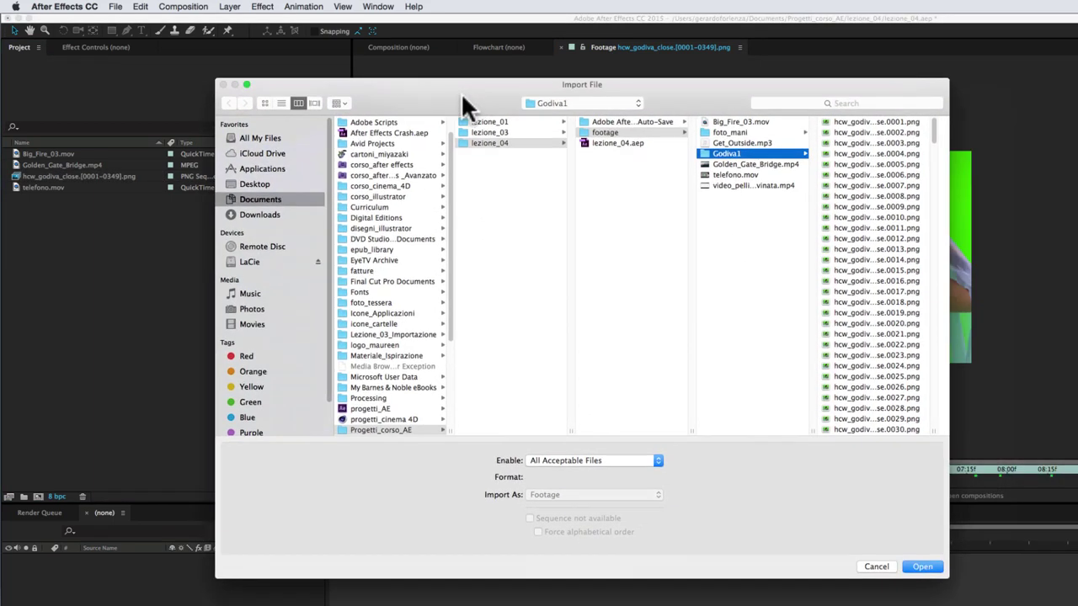
click(827, 147)
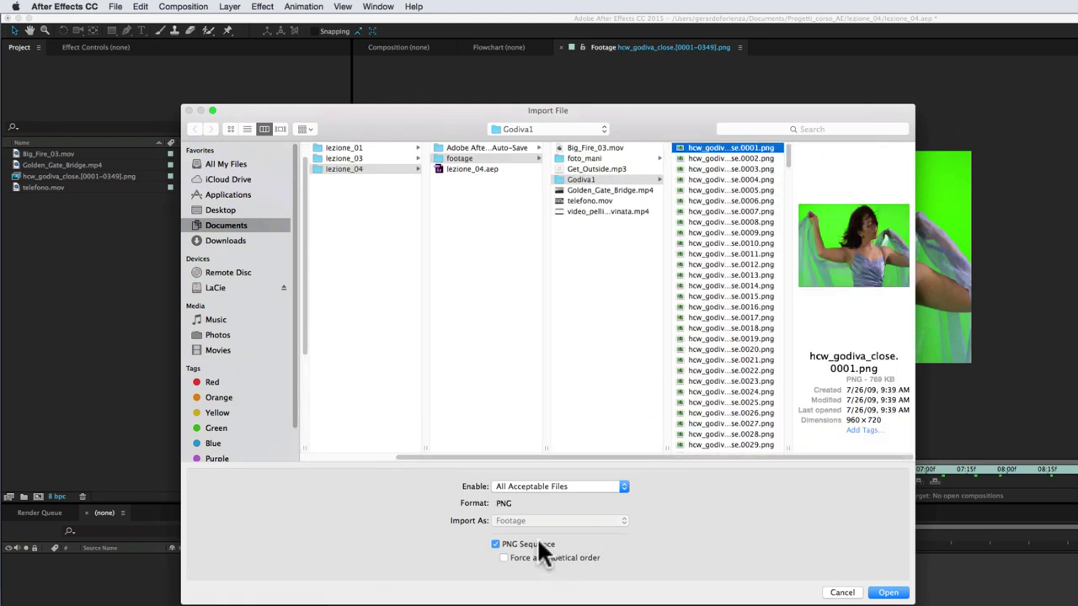
click(495, 544)
click(886, 592)
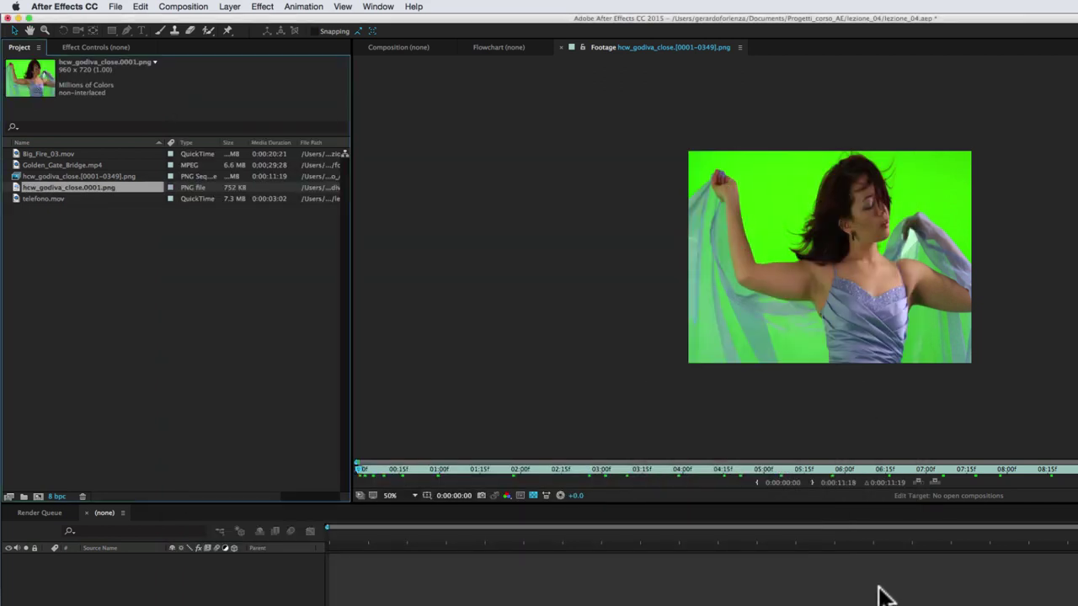
double_click(16, 188)
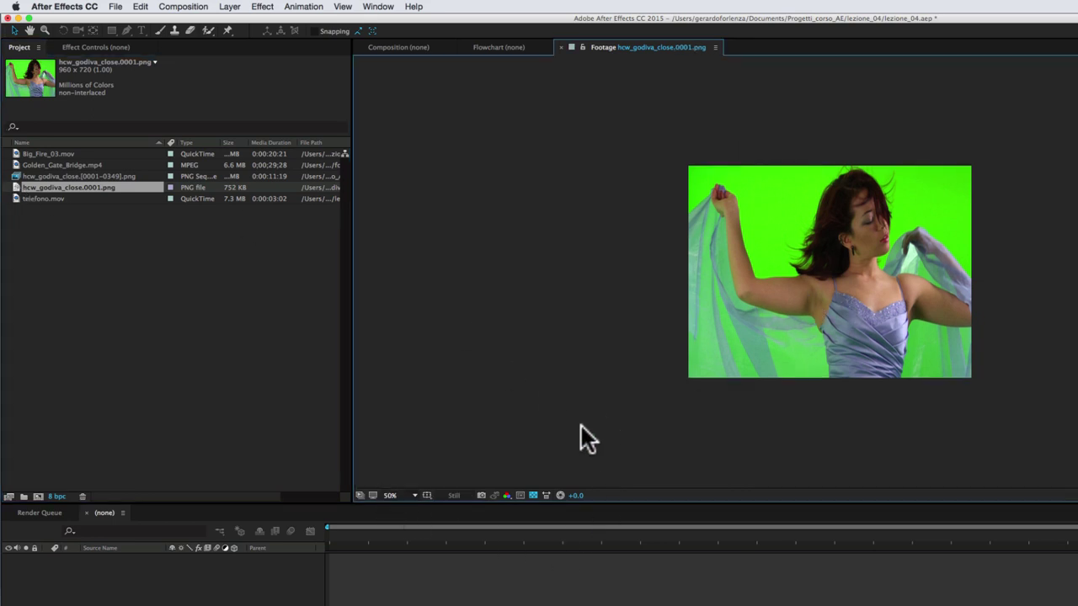
Re-enable PNG Sequence in Import File and browse to the foto_mani folder of hands images
double_click(216, 279)
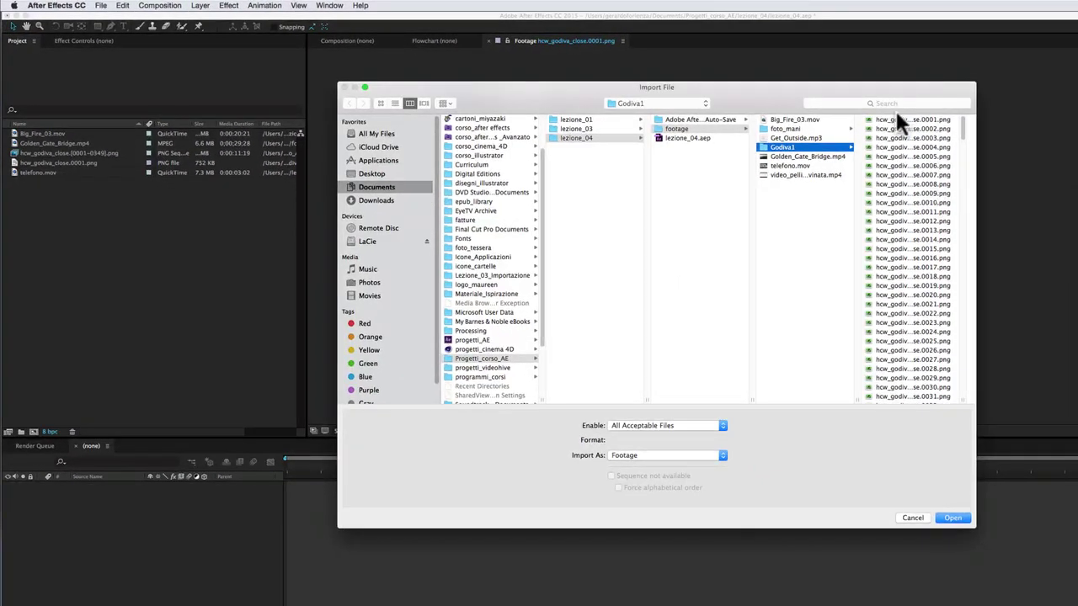
click(892, 118)
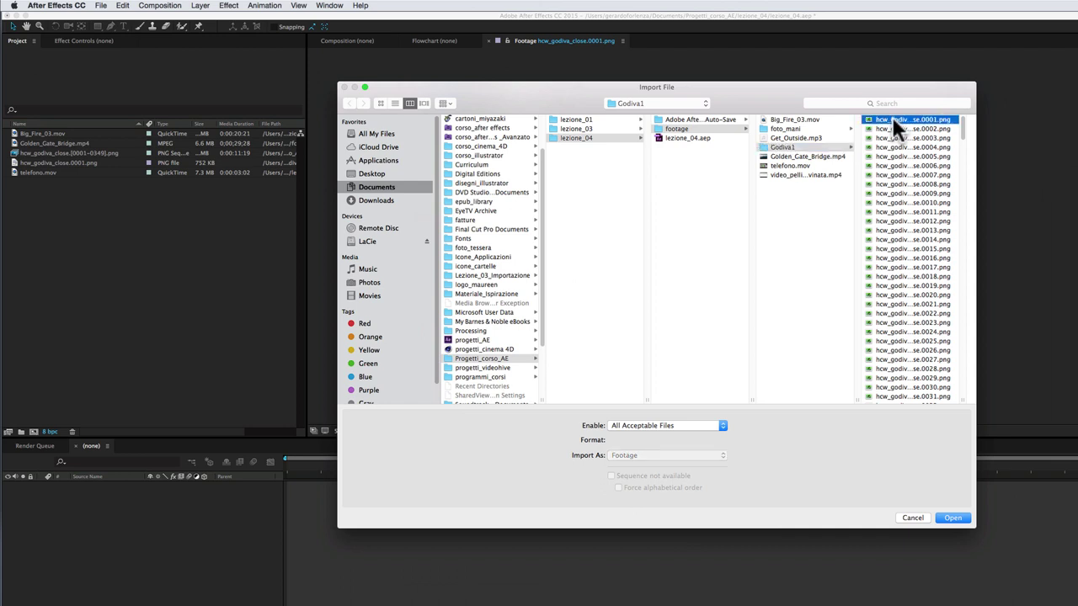
click(610, 476)
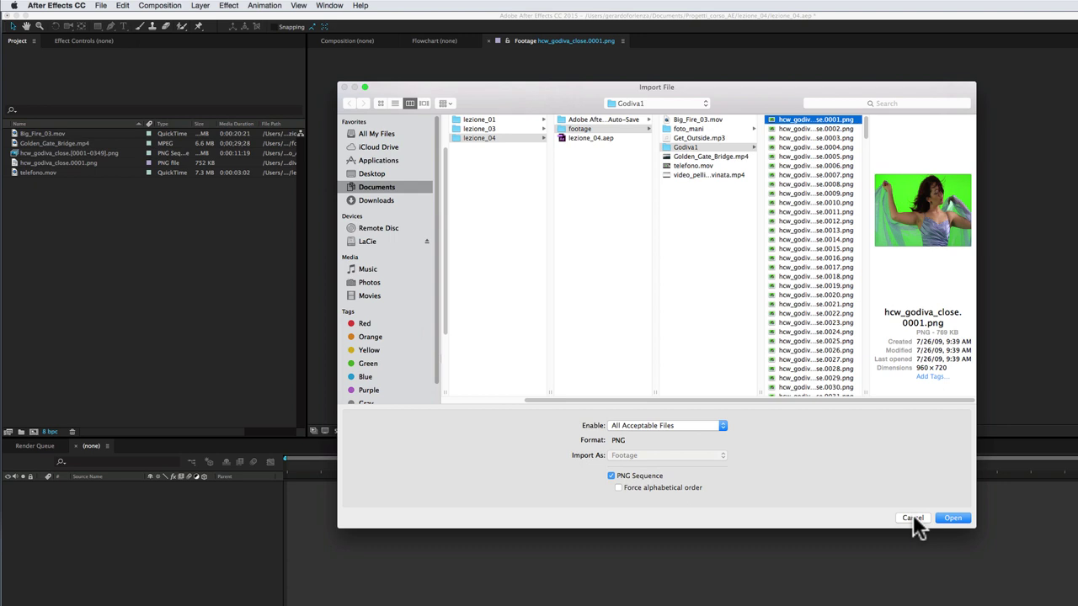
click(686, 128)
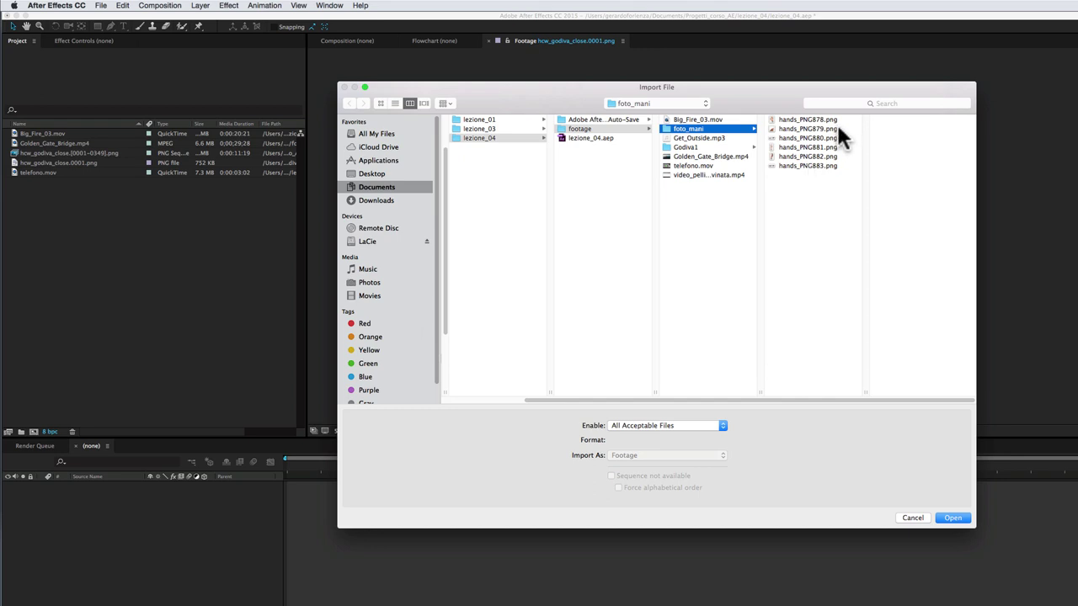
Import hands_PNG878–883 as one PNG sequence and open it in the Footage viewer
click(774, 120)
click(779, 130)
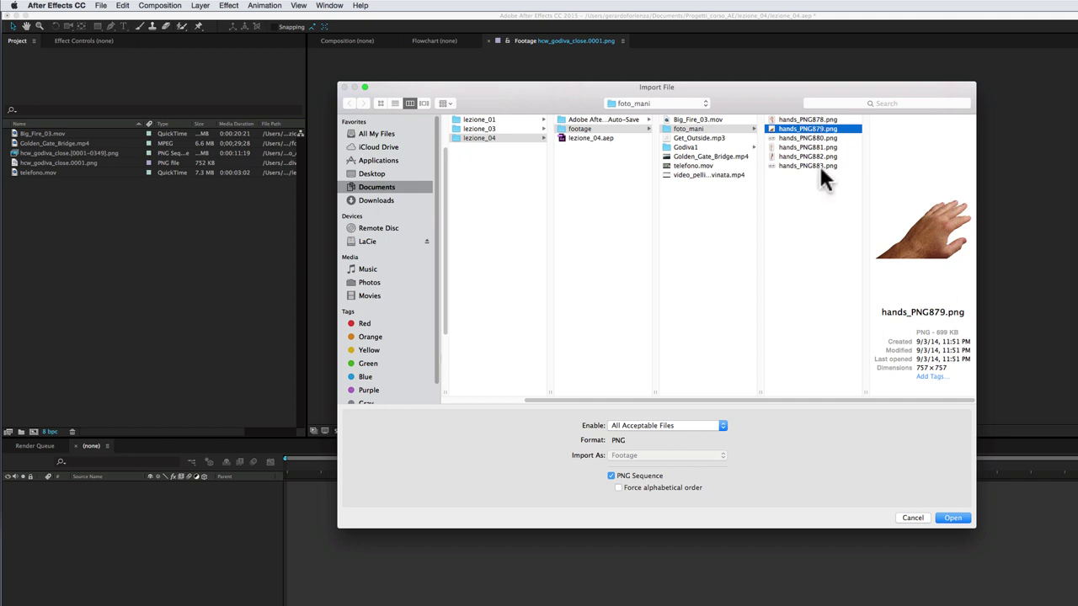
click(793, 119)
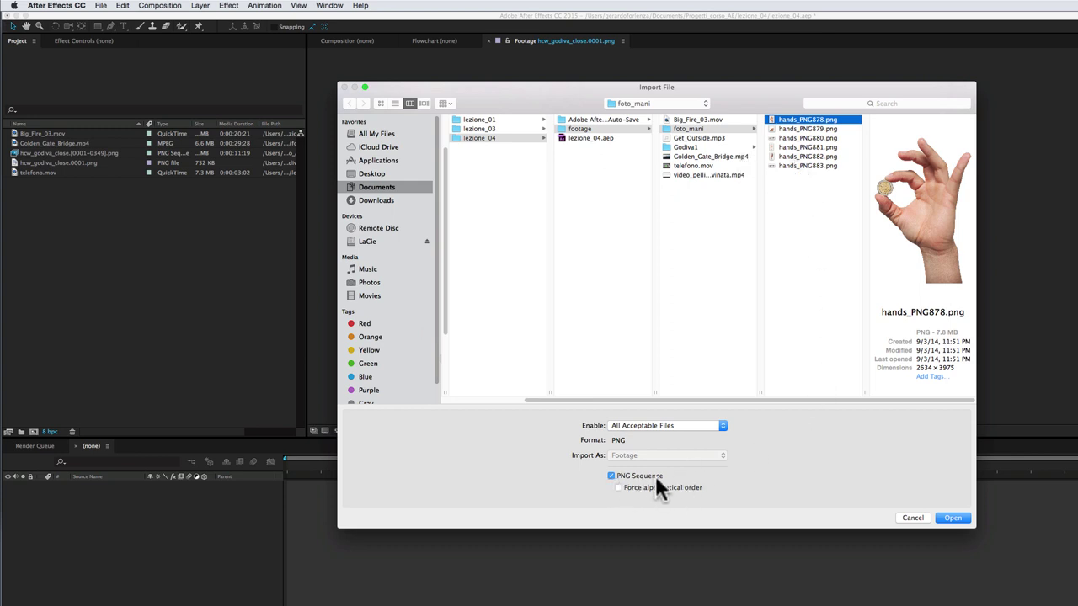
click(948, 517)
double_click(14, 155)
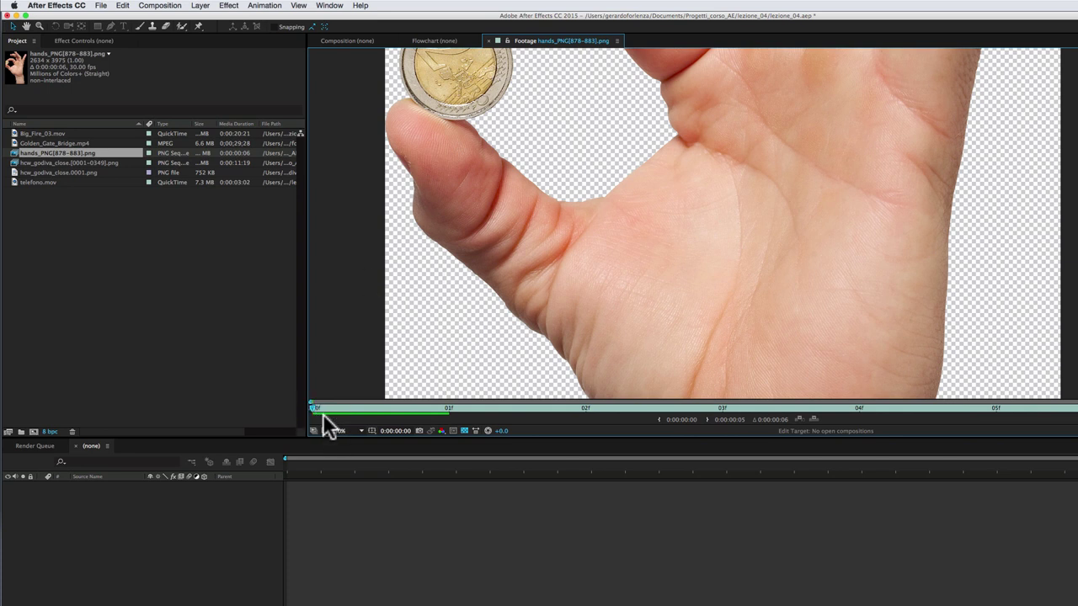
drag(313, 412, 722, 413)
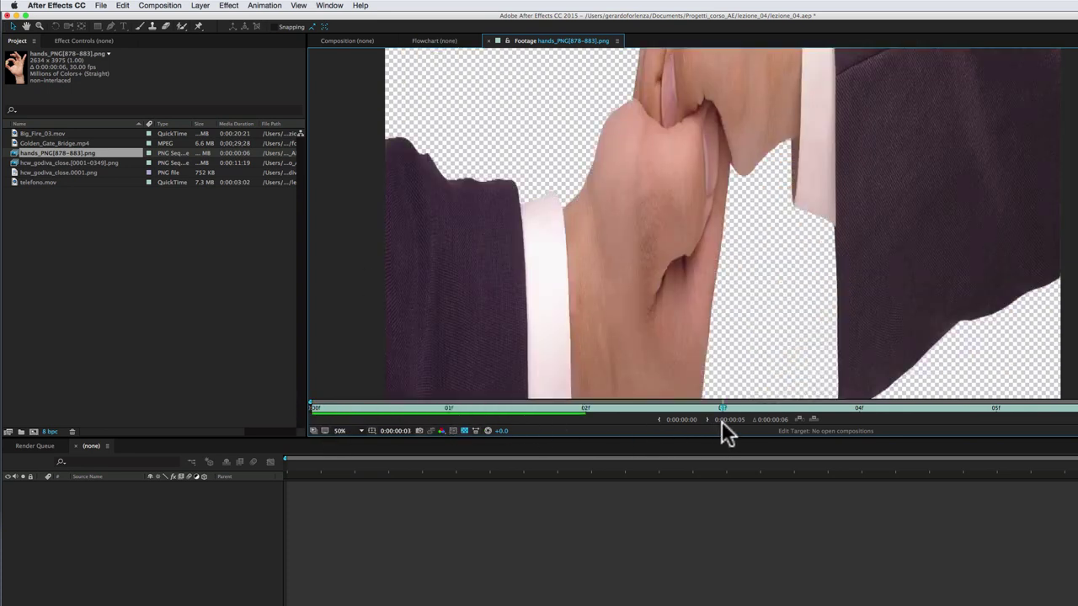
scroll(685, 354, up, 2)
scroll(685, 343, down, 3)
scroll(686, 344, down, 3)
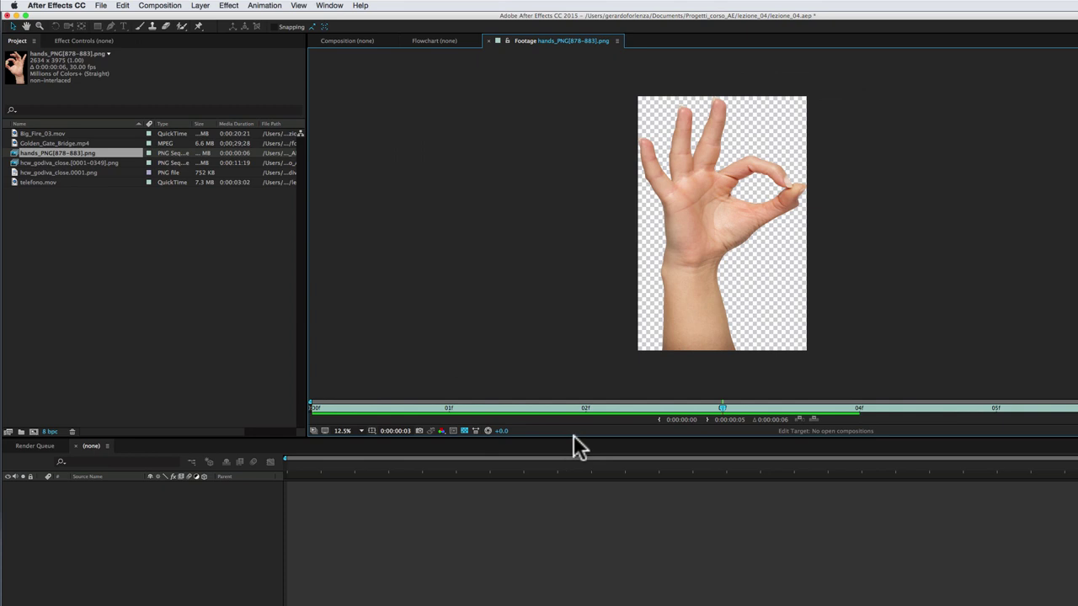
drag(698, 412, 303, 408)
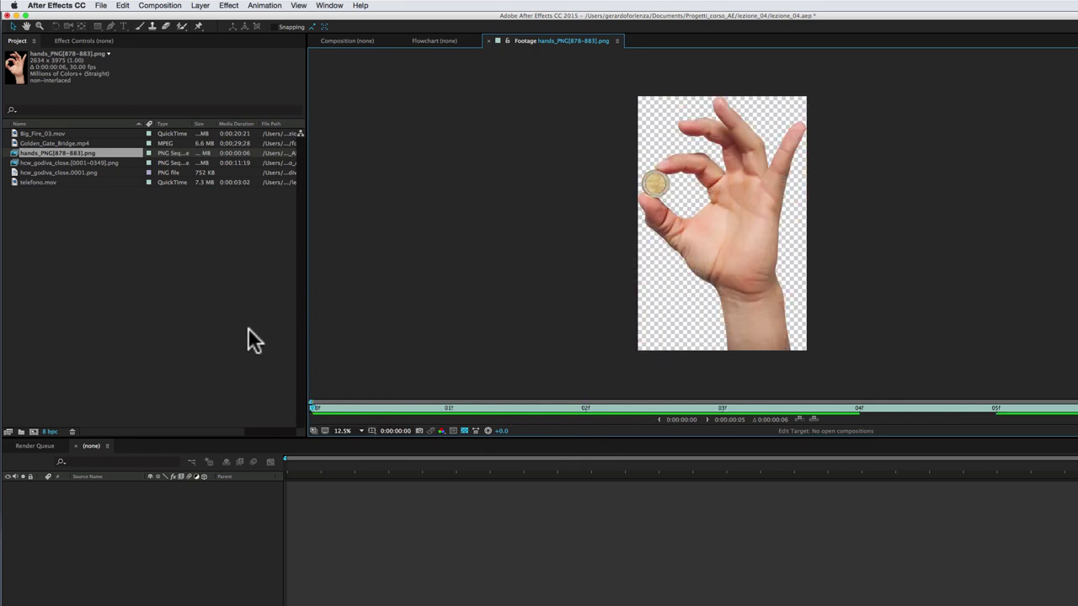
Shift-select hands_PNG878 through hands_PNG883 in foto_mani and import them as separate PNG files
double_click(106, 252)
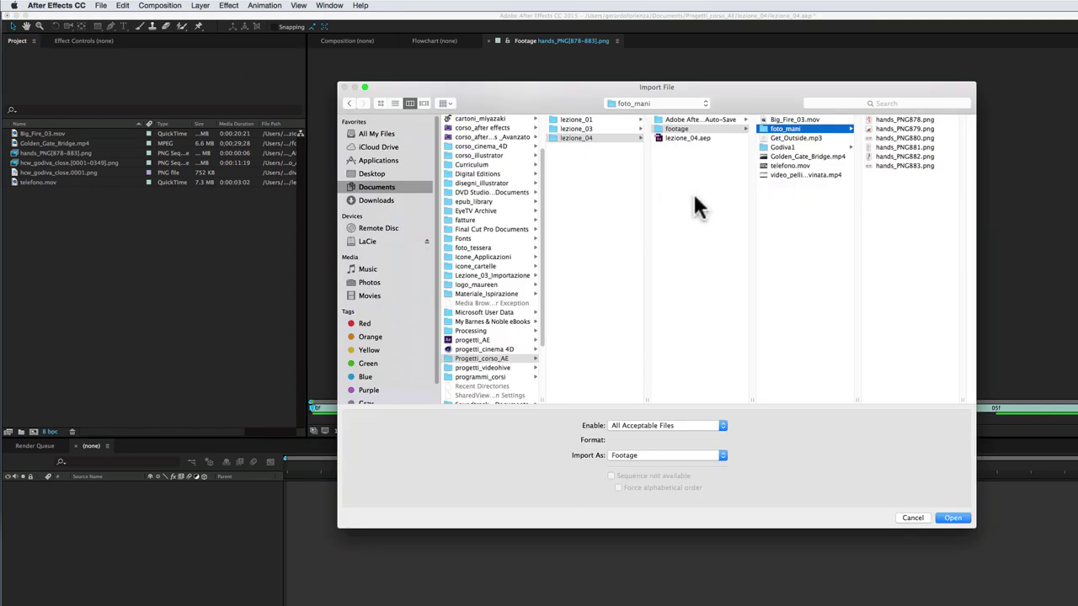
click(783, 147)
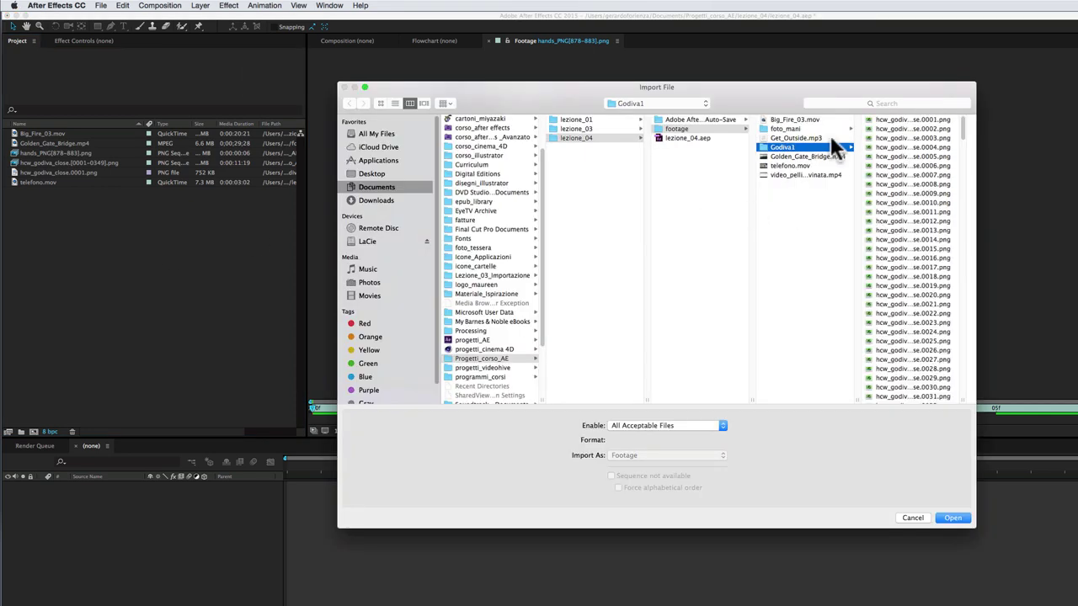
click(917, 120)
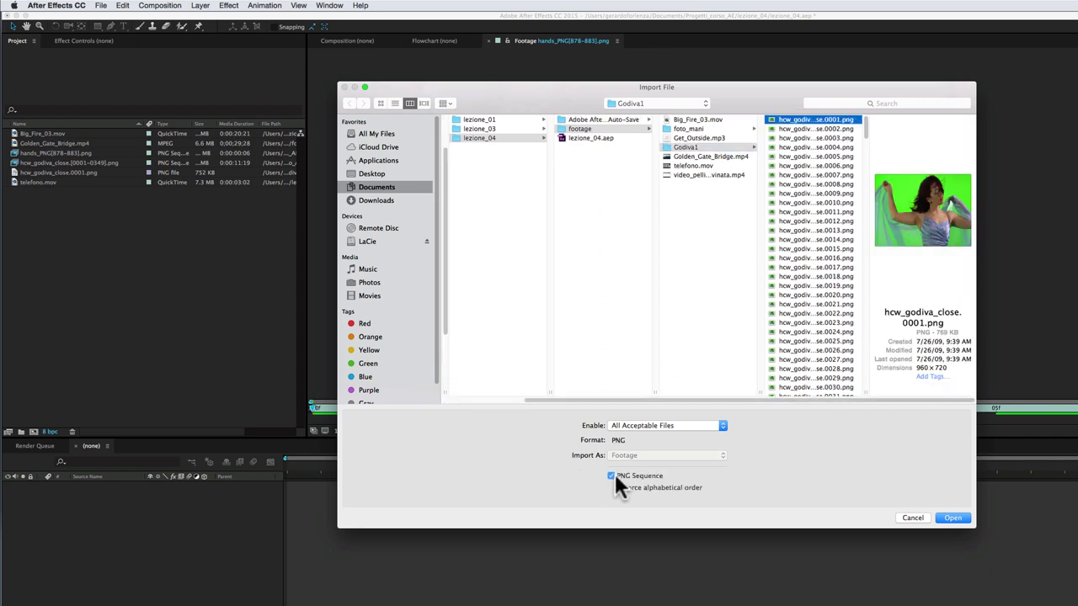
click(693, 127)
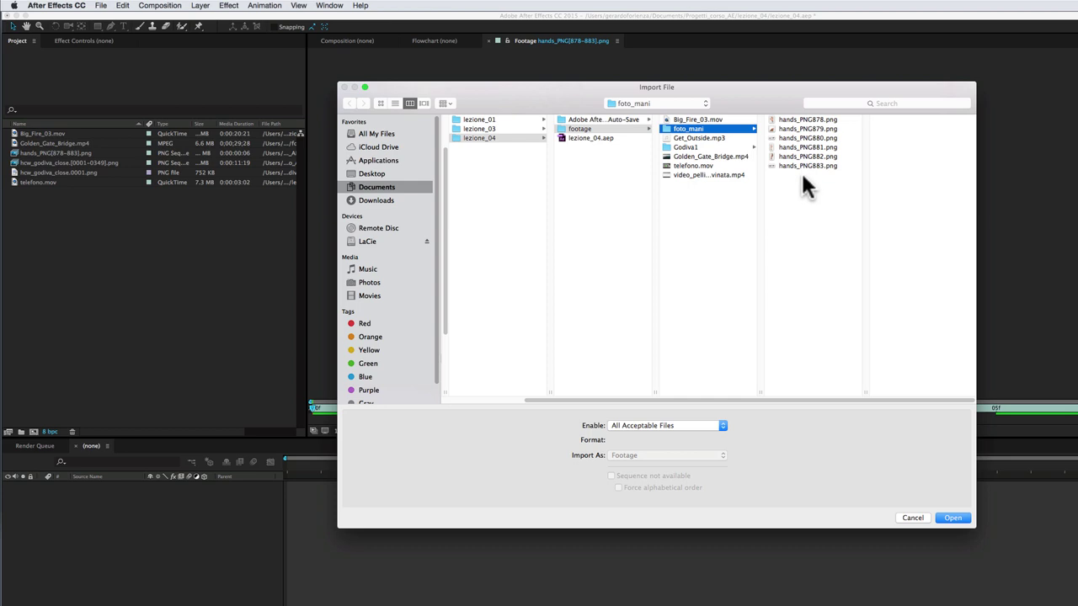
click(807, 120)
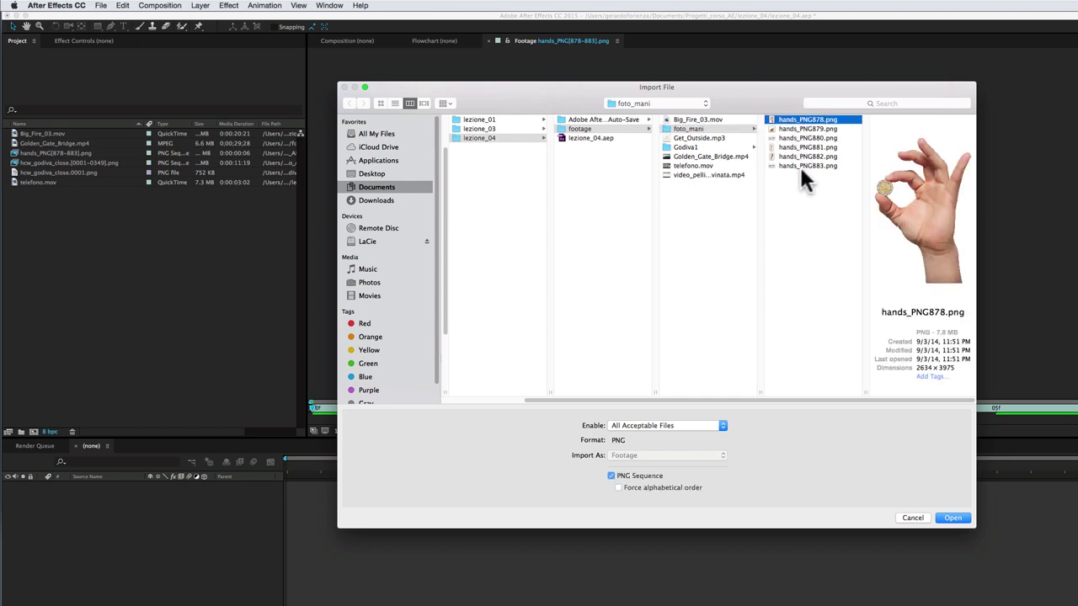
key(shift)
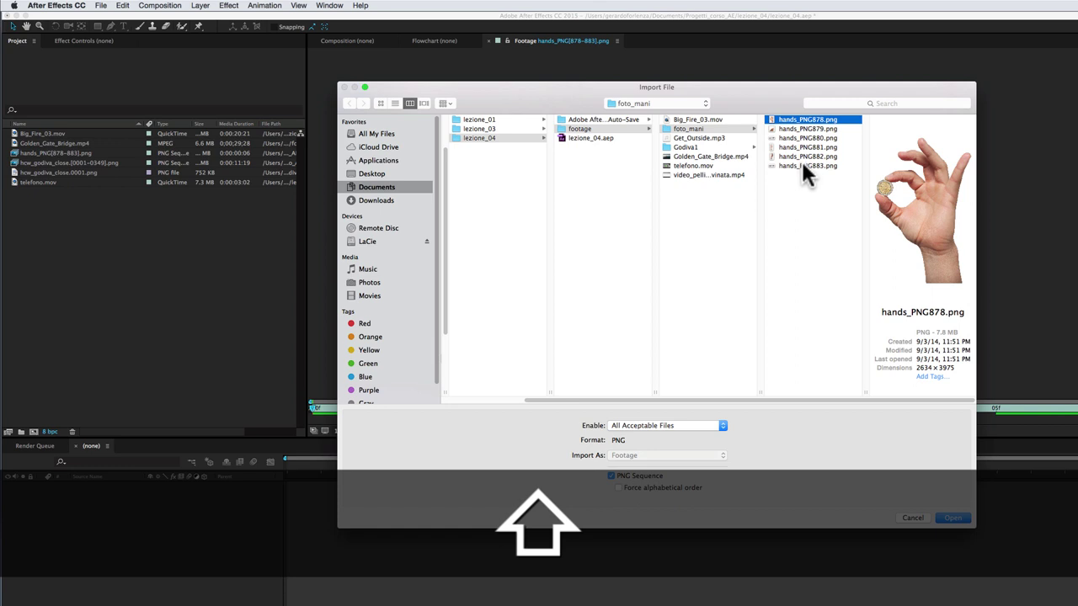
shift+click(802, 165)
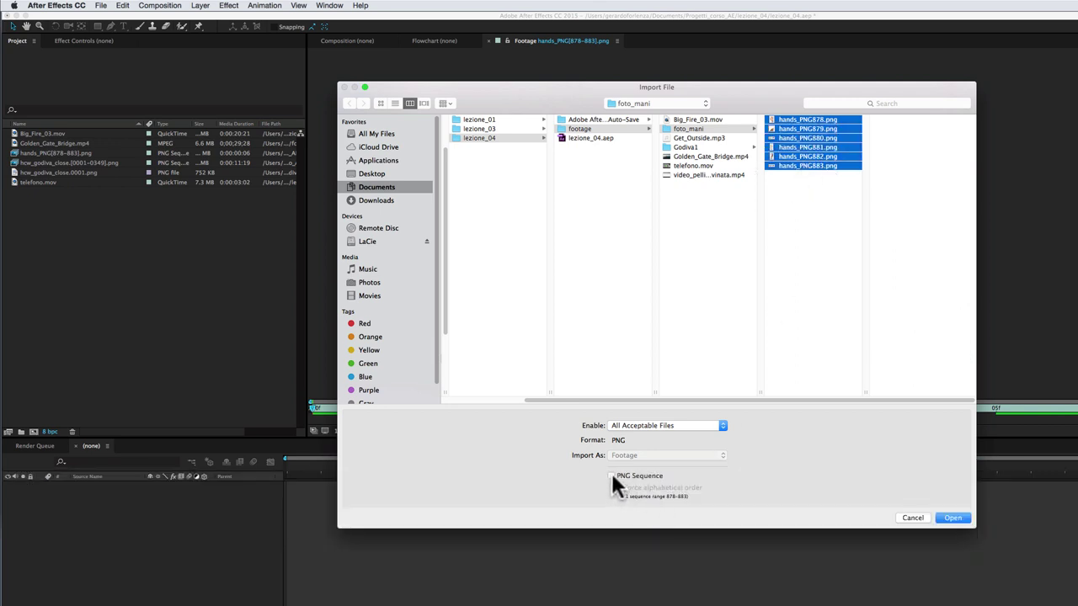
click(952, 518)
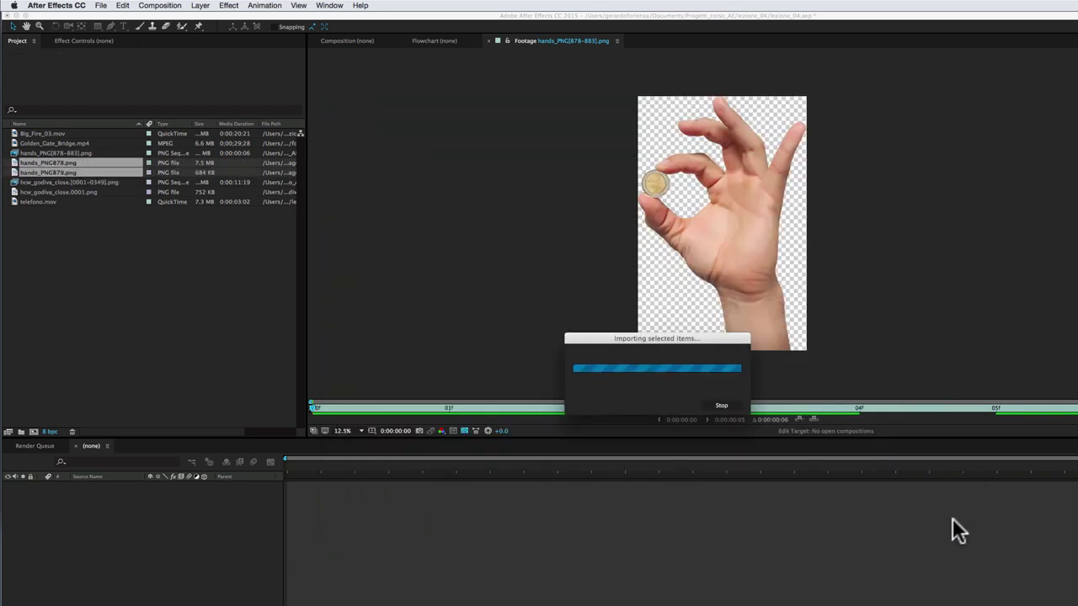
Inspect the imported stills hands_PNG878 to hands_PNG881 one by one
click(36, 161)
click(39, 171)
click(40, 180)
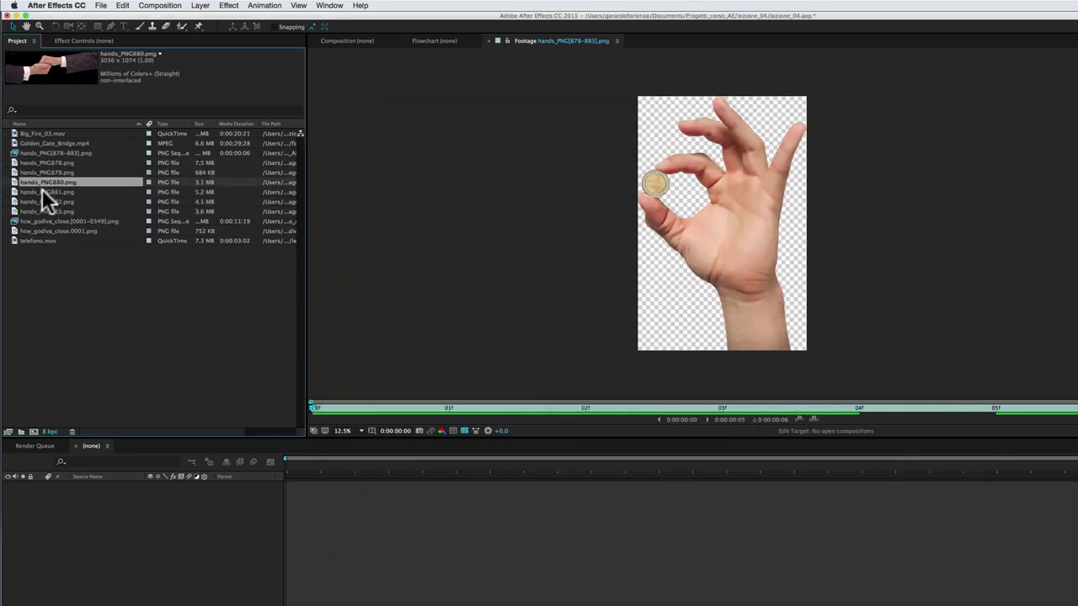
click(41, 192)
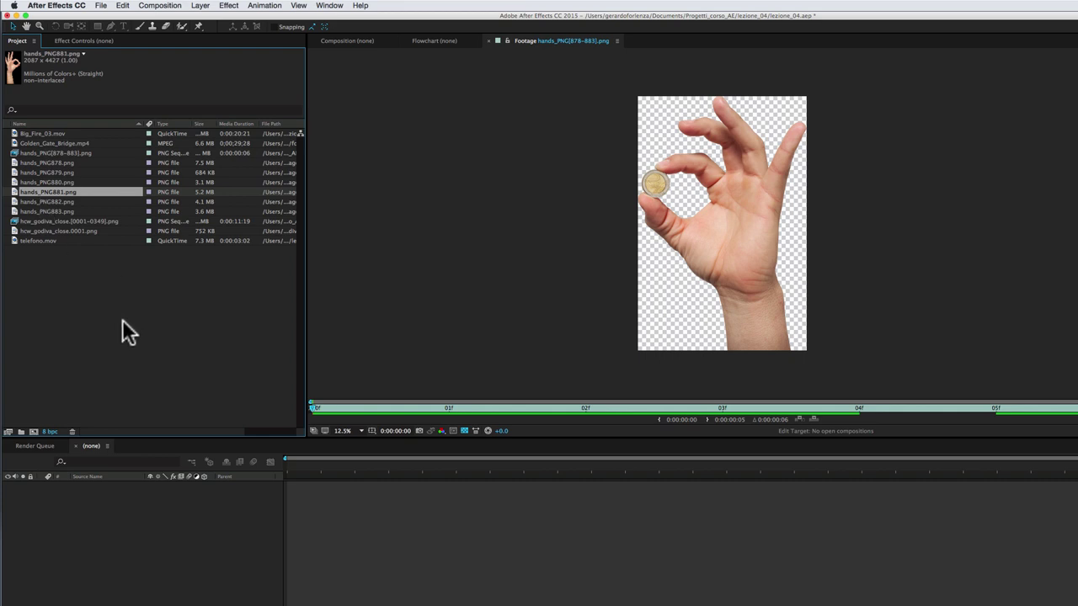
Import Get_Outside.mp3 into the project, then open it in the Footage viewer and play it
double_click(95, 283)
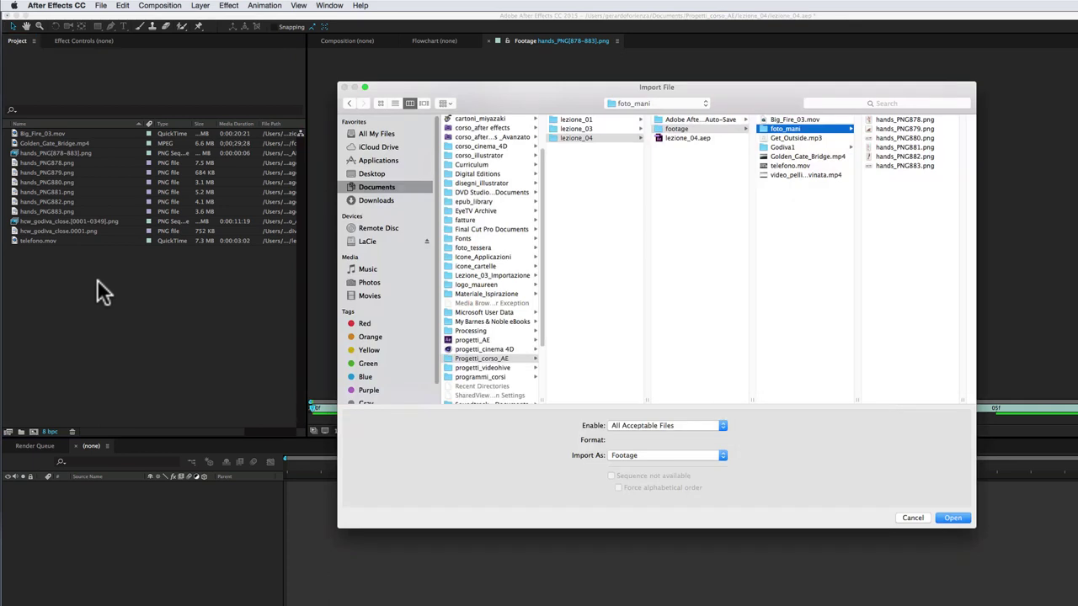
click(792, 139)
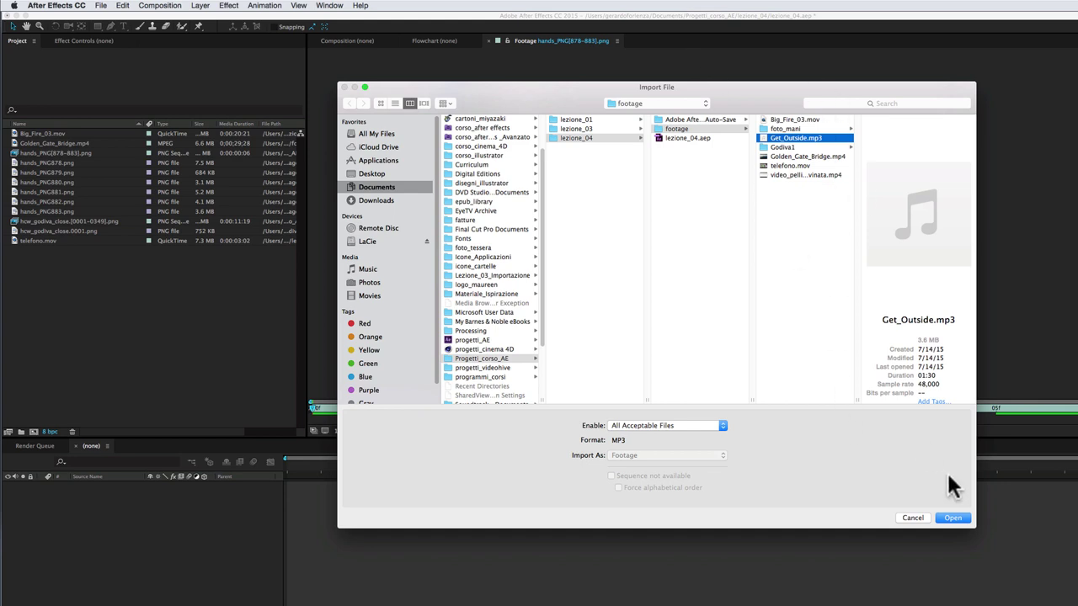
click(954, 519)
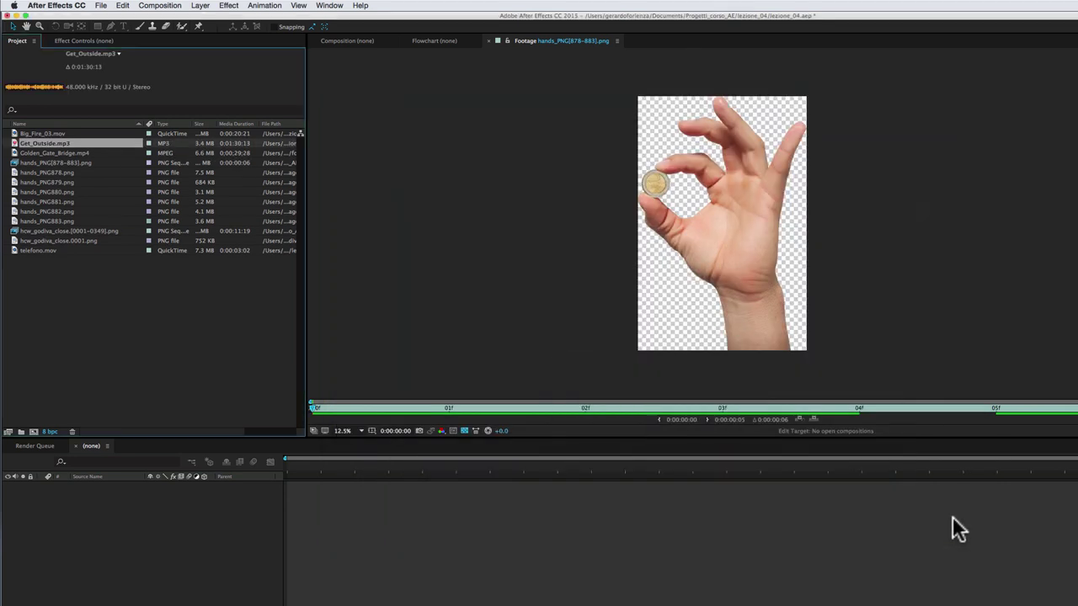
double_click(15, 144)
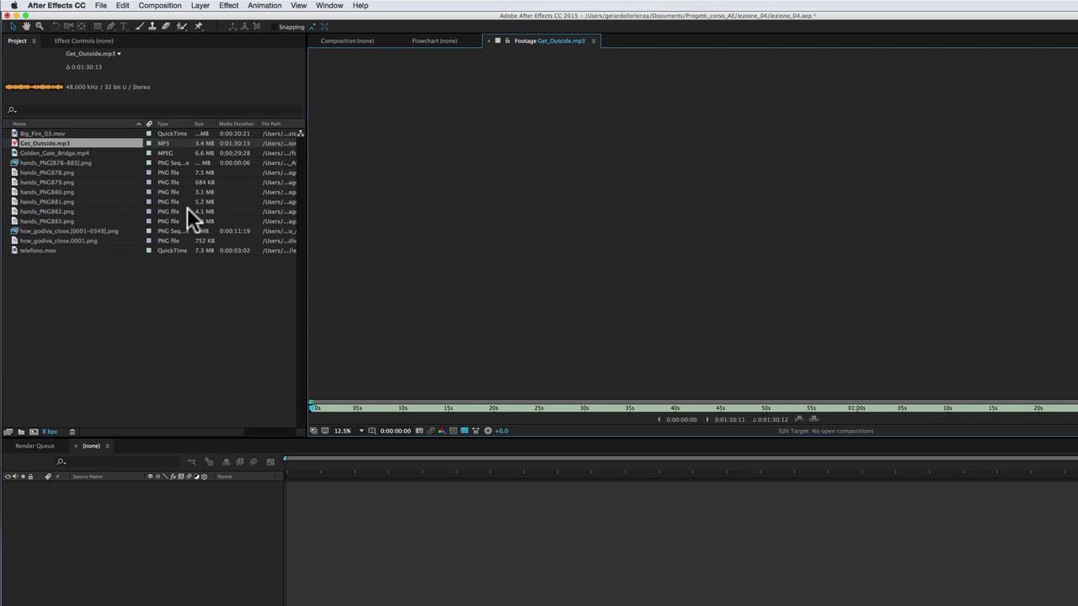
key(space)
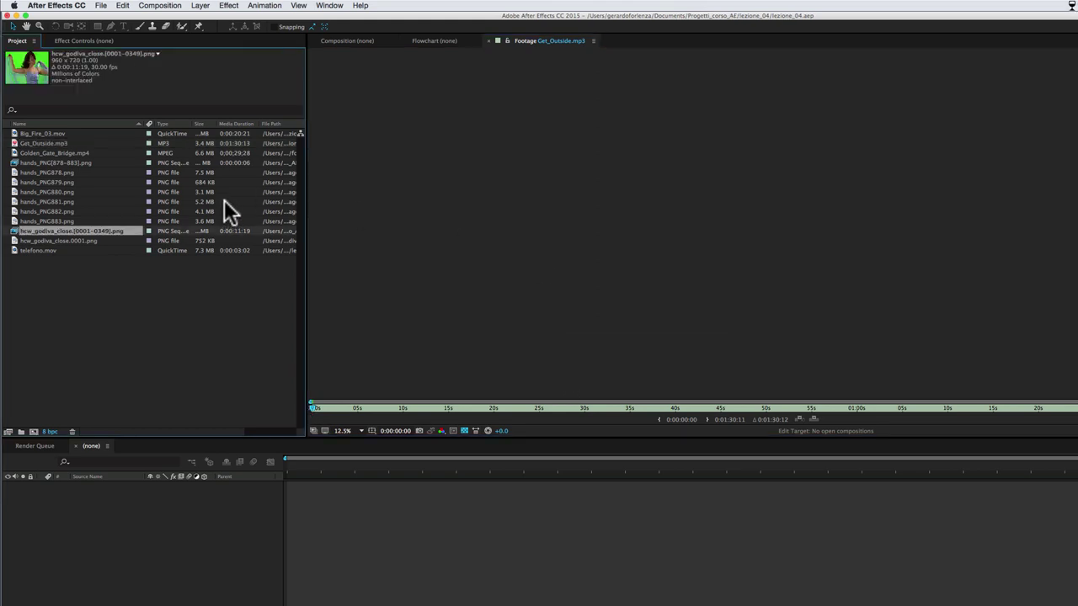
click(34, 250)
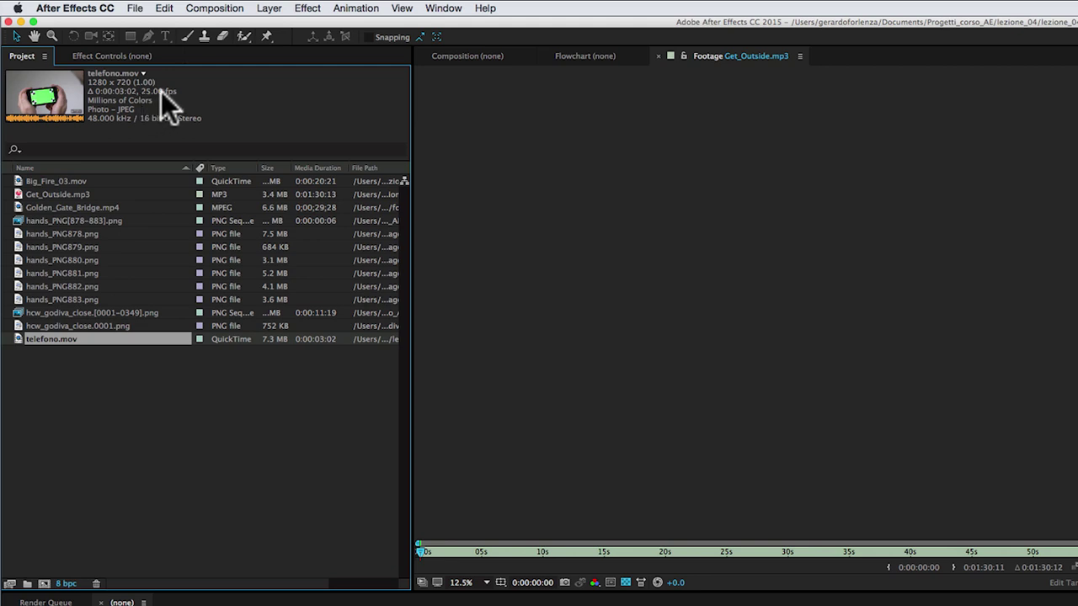
click(102, 312)
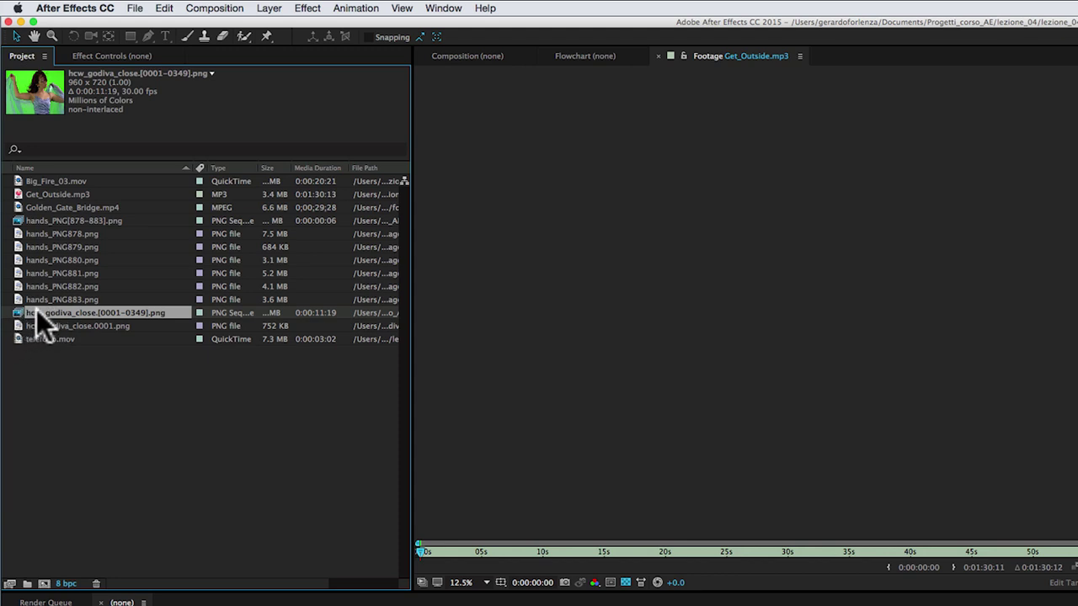
right_click(35, 312)
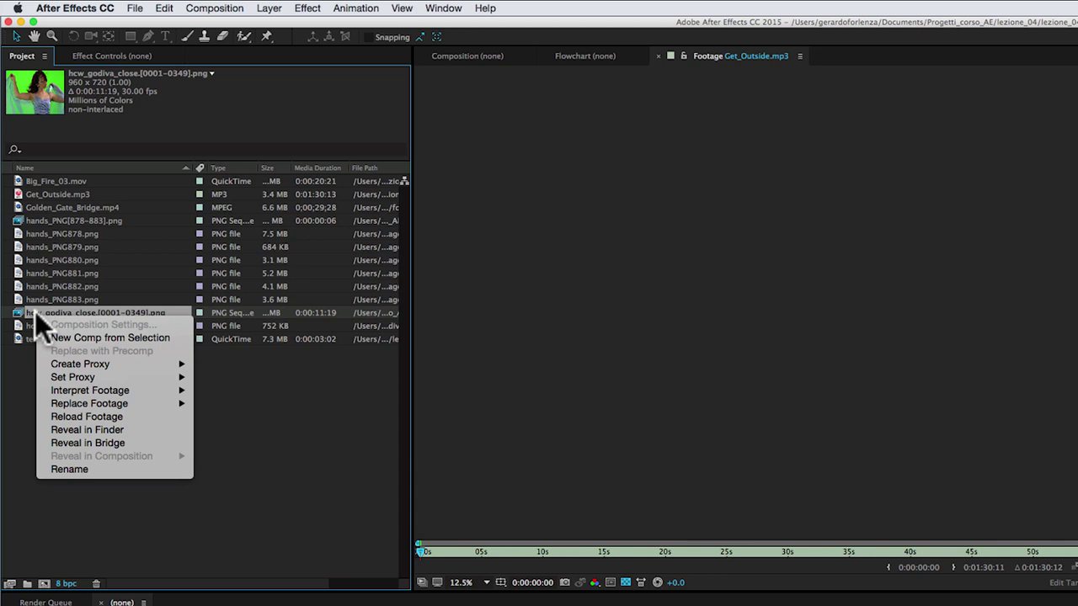
mouse_move(90, 389)
click(213, 389)
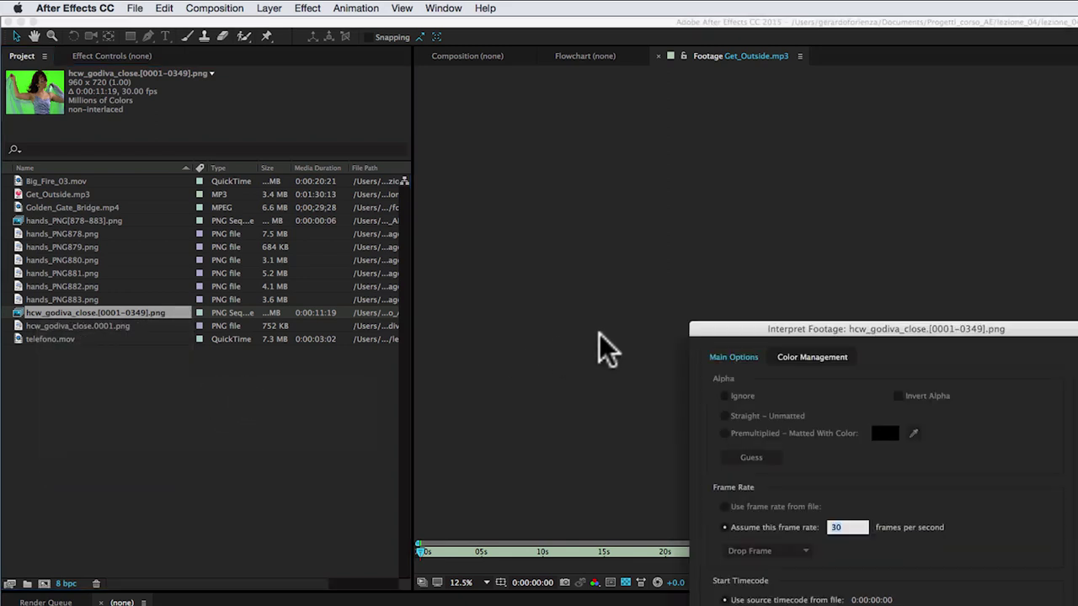
drag(791, 328, 431, 196)
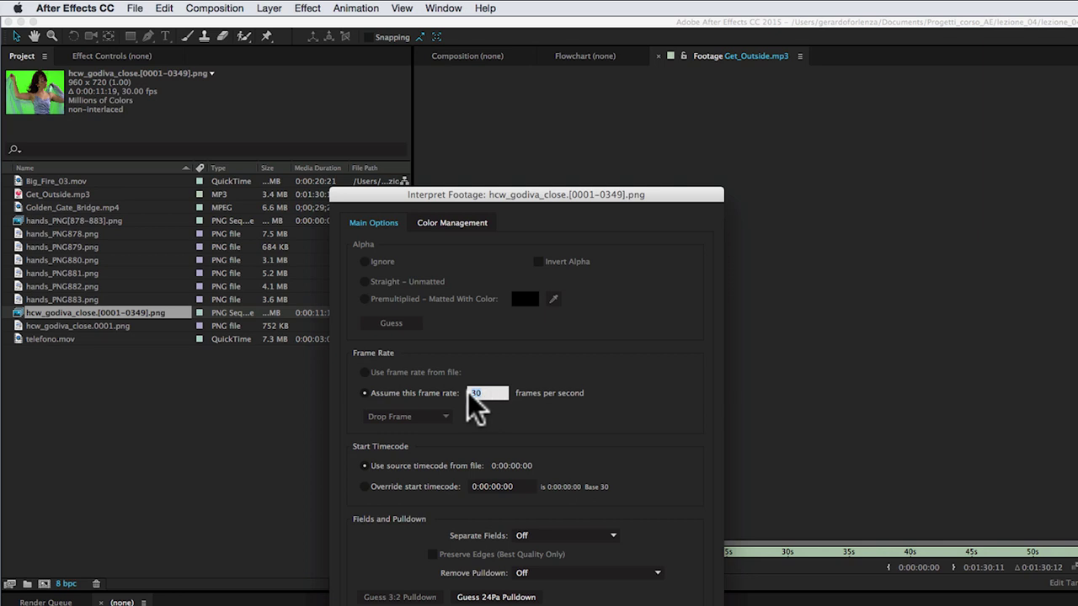
text(25)
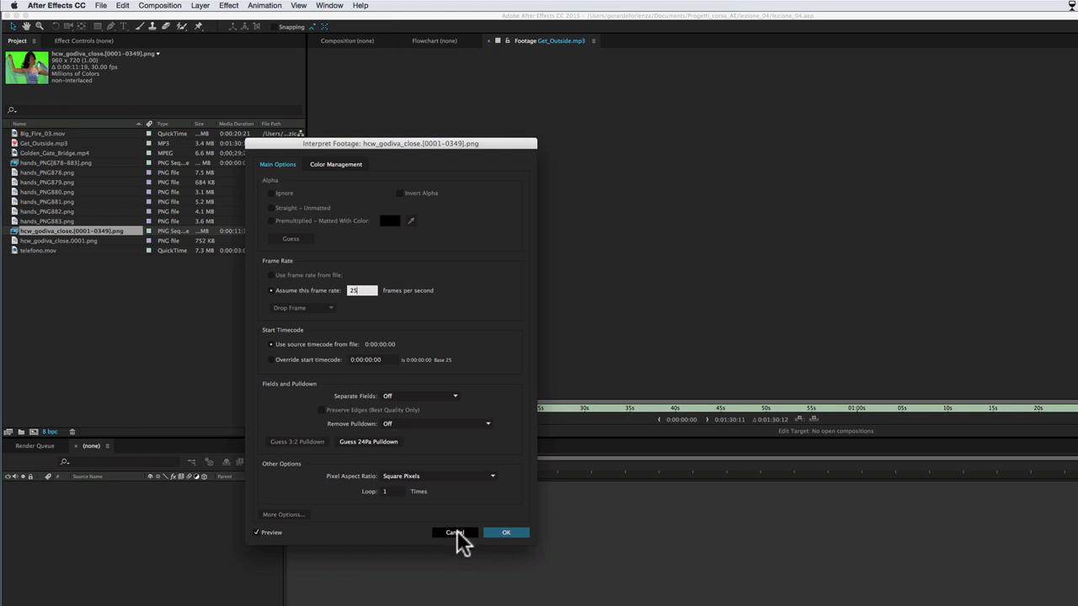
click(457, 531)
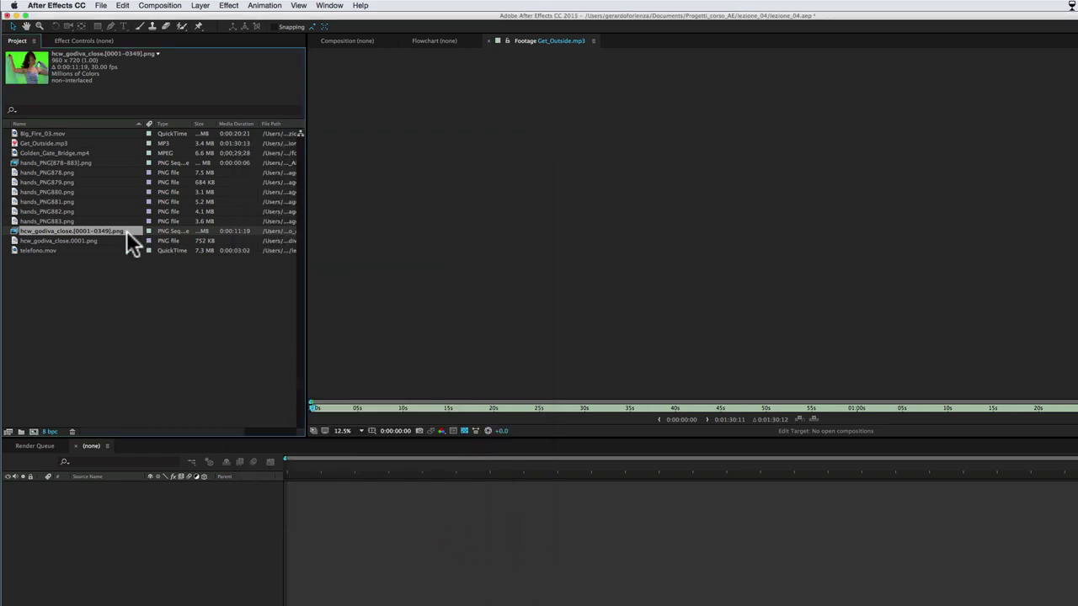